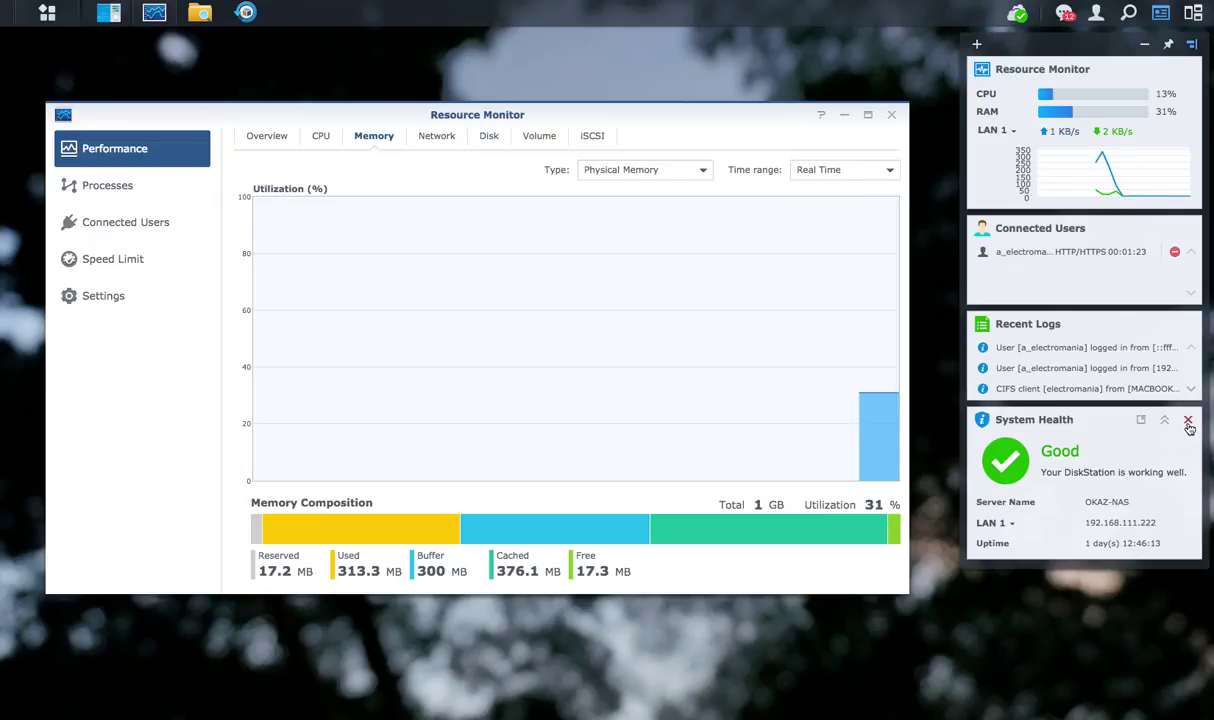
Step: Collapse the System Health widget's details and close the File Station window
{"action": "left_click", "coordinate": [1160, 421]}
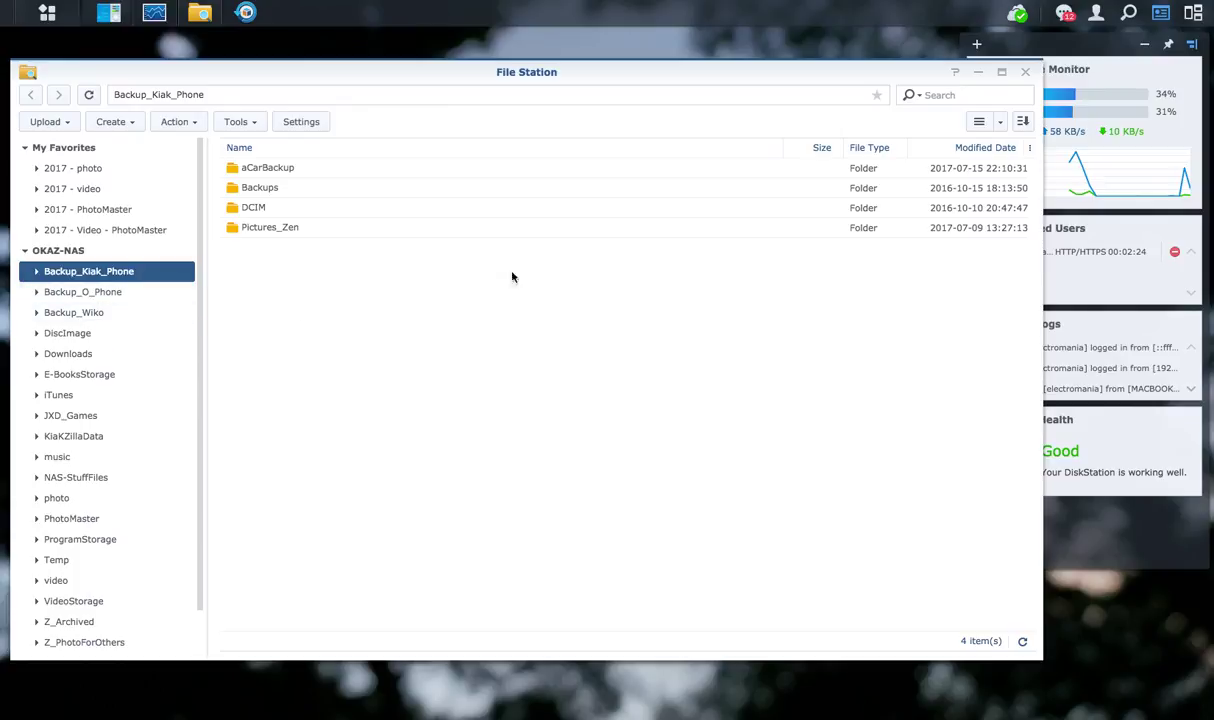
{"action": "left_click", "coordinate": [978, 71]}
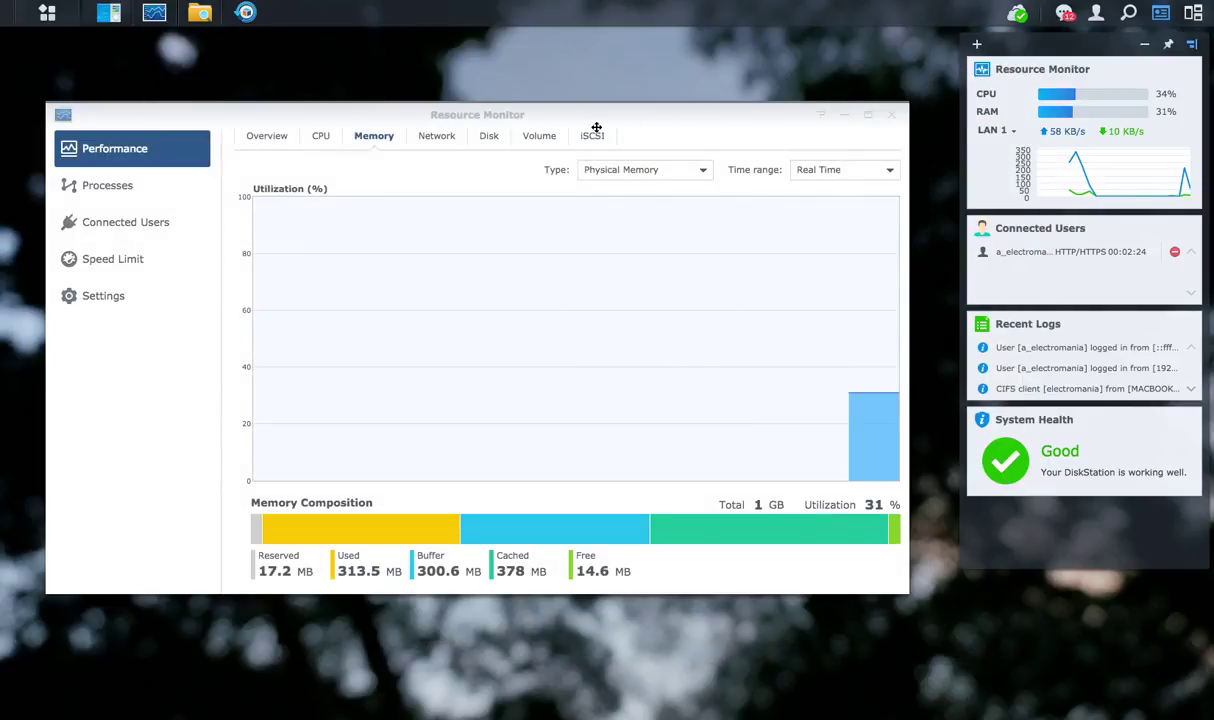
{"action": "left_click", "coordinate": [205, 14]}
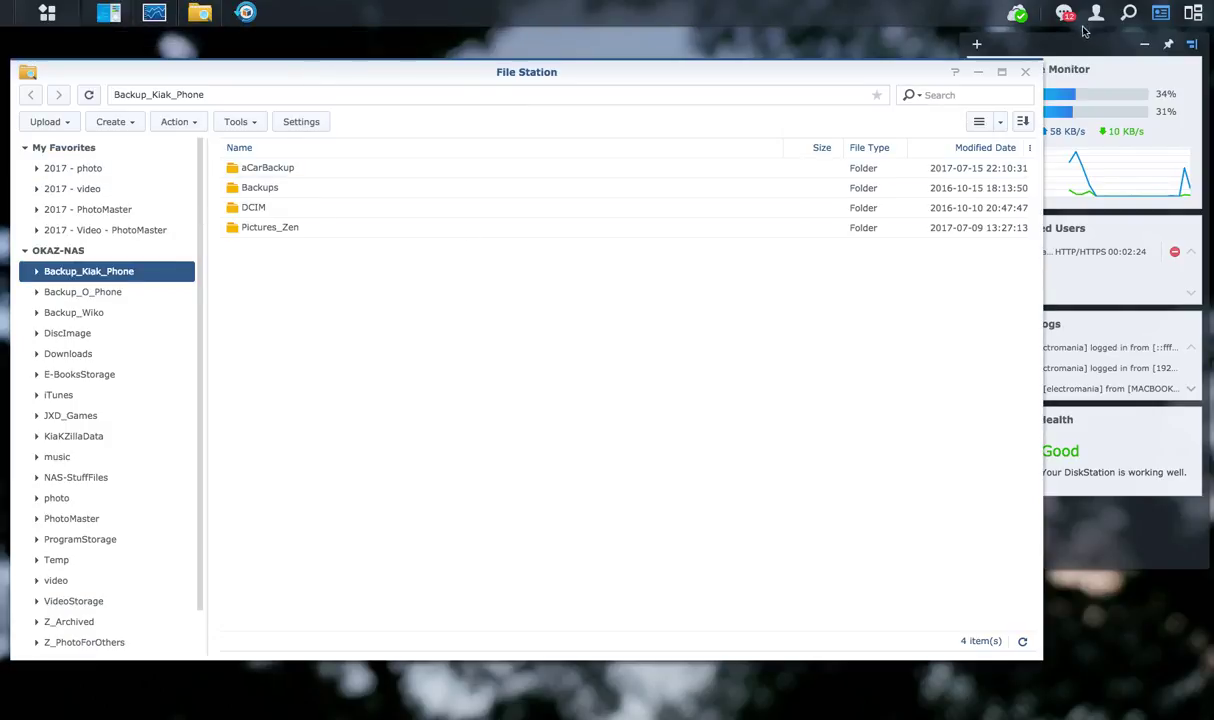
{"action": "left_click", "coordinate": [1025, 71]}
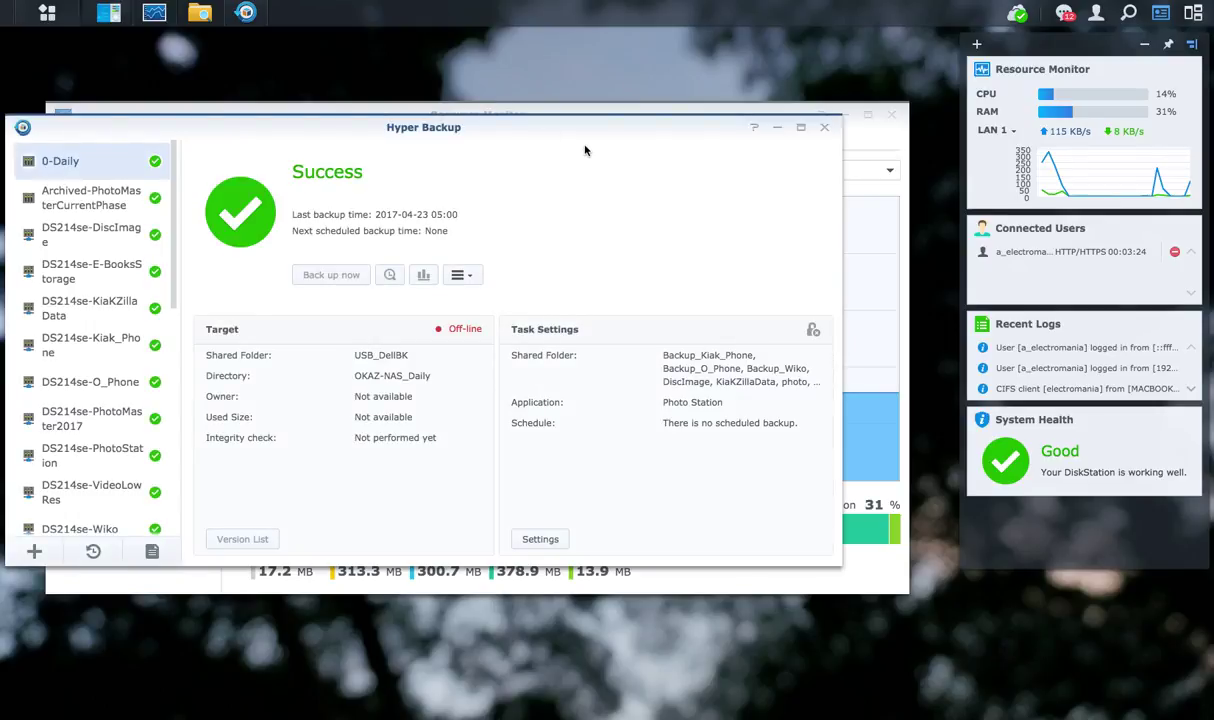
Step: Reposition the Hyper Backup window and examine its full list of DS214se, Google Drive and USB backup tasks
{"action": "left_click_drag", "start_coordinate": [591, 122], "coordinate": [631, 86]}
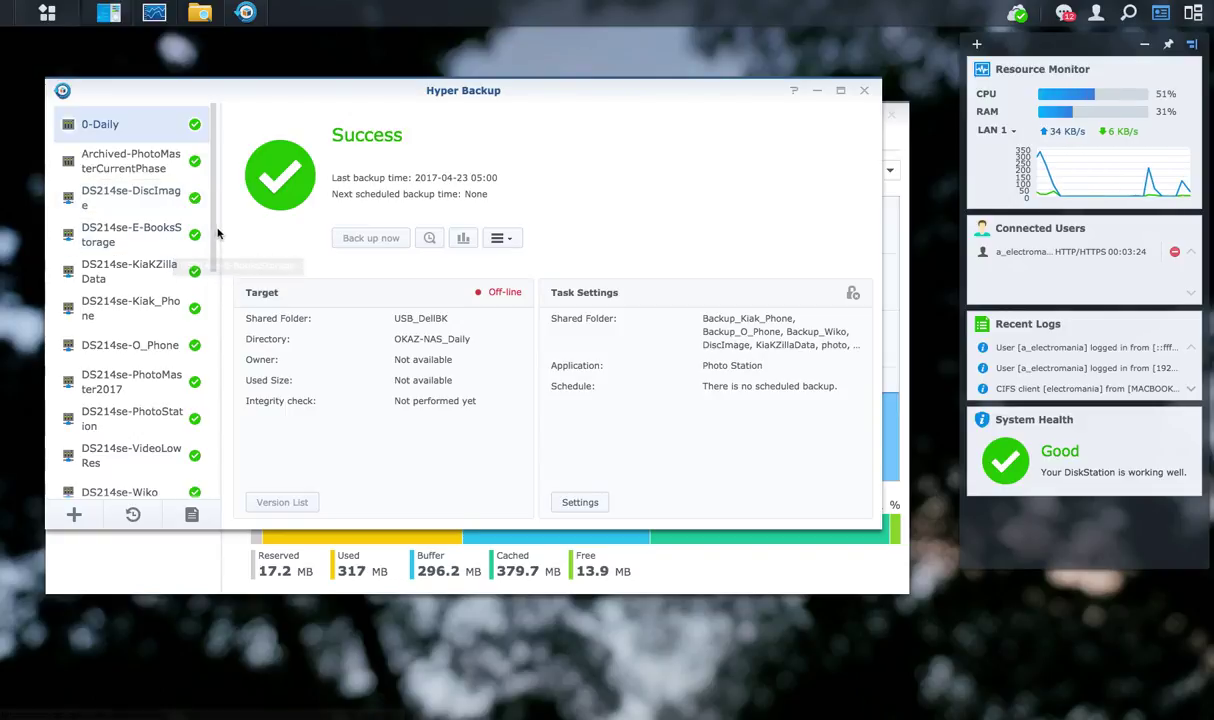
{"action": "left_click_drag", "start_coordinate": [213, 230], "coordinate": [255, 190]}
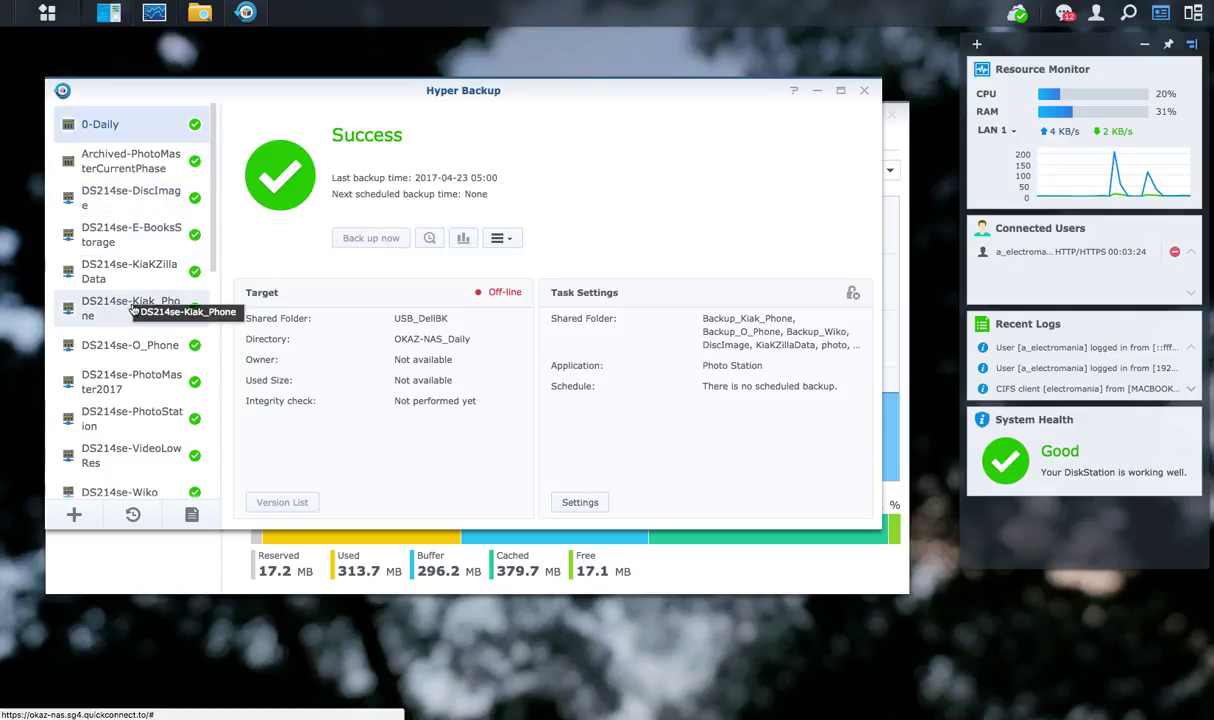
{"action": "scroll", "coordinate": [127, 313], "scroll_direction": "down", "scroll_amount": 5}
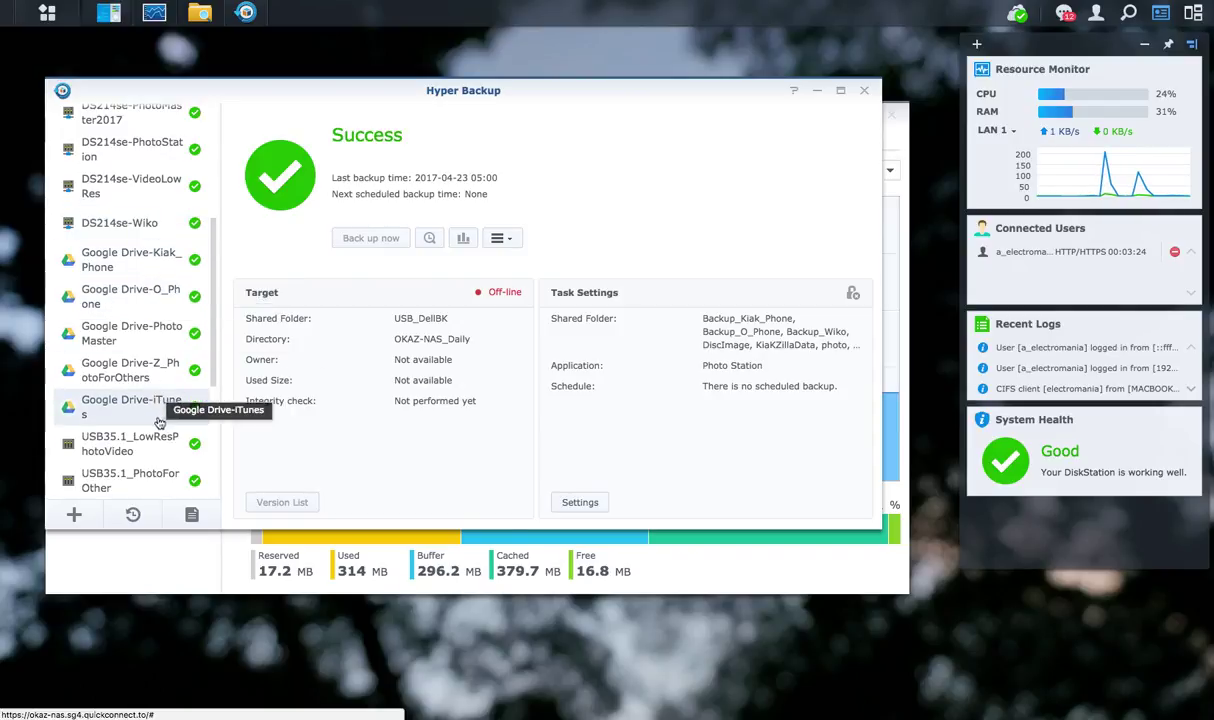
{"action": "scroll", "coordinate": [170, 404], "scroll_direction": "down", "scroll_amount": 5}
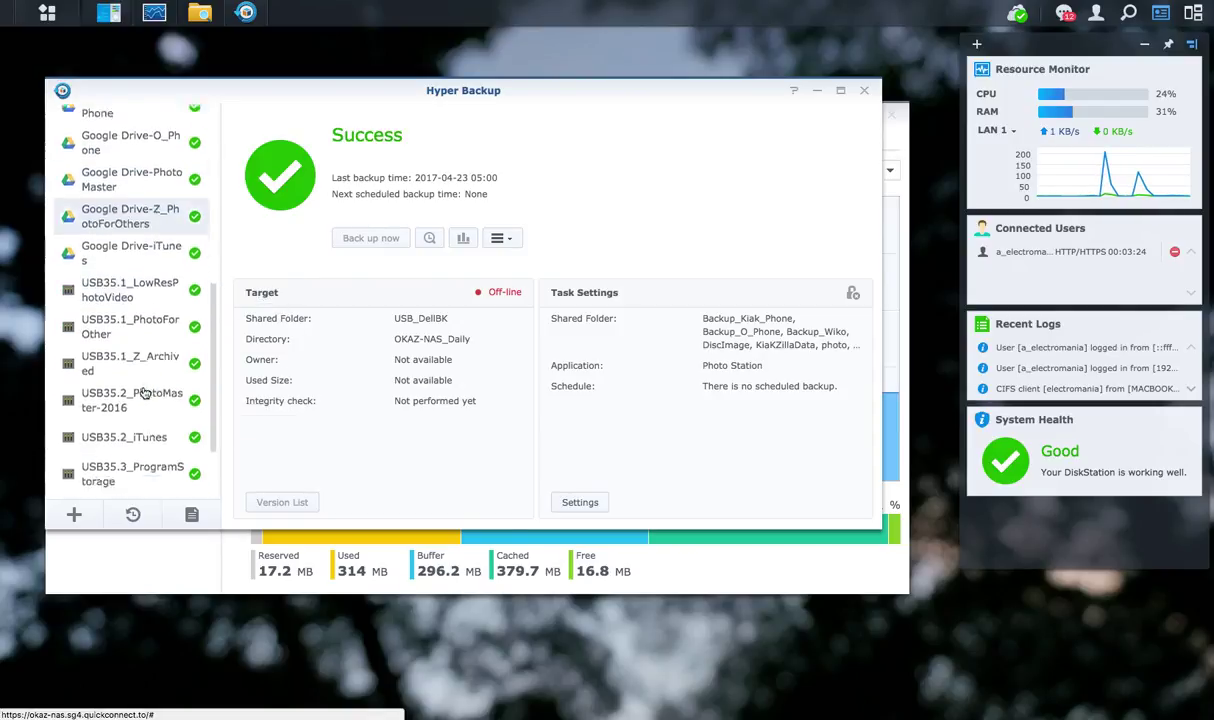
{"action": "scroll", "coordinate": [144, 374], "scroll_direction": "up", "scroll_amount": 3}
{"action": "scroll", "coordinate": [144, 374], "scroll_direction": "up", "scroll_amount": 8}
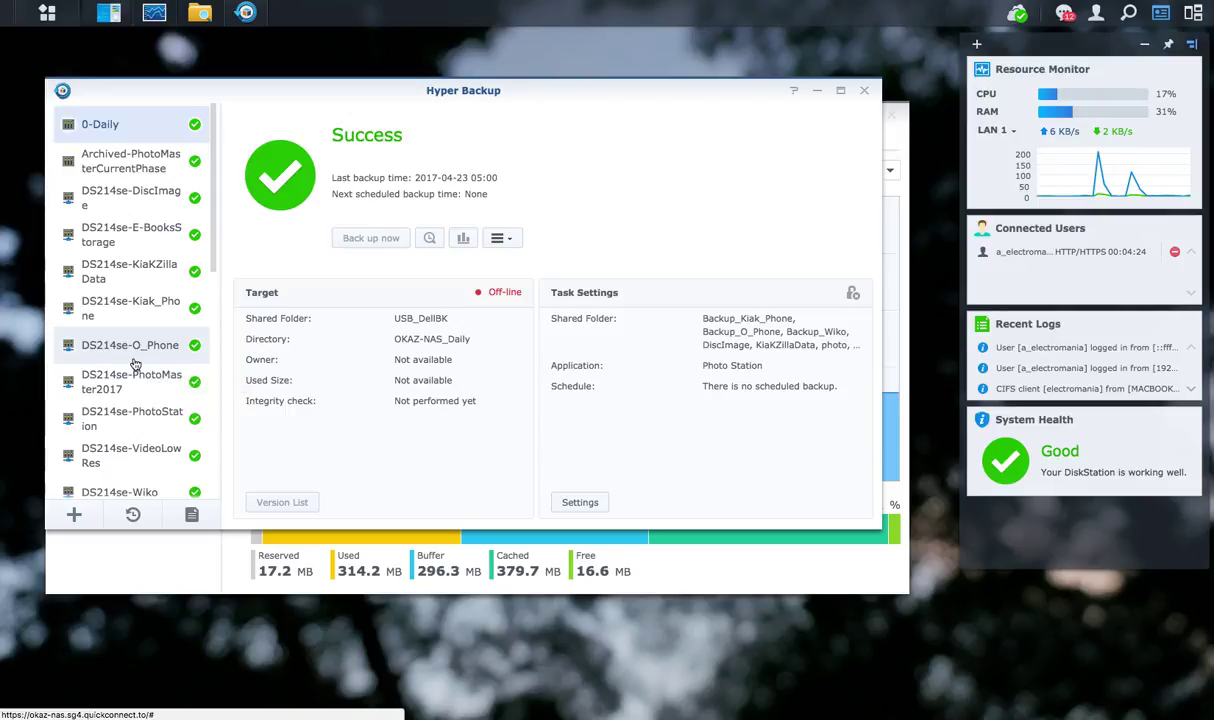
{"action": "scroll", "coordinate": [148, 345], "scroll_direction": "down", "scroll_amount": 5}
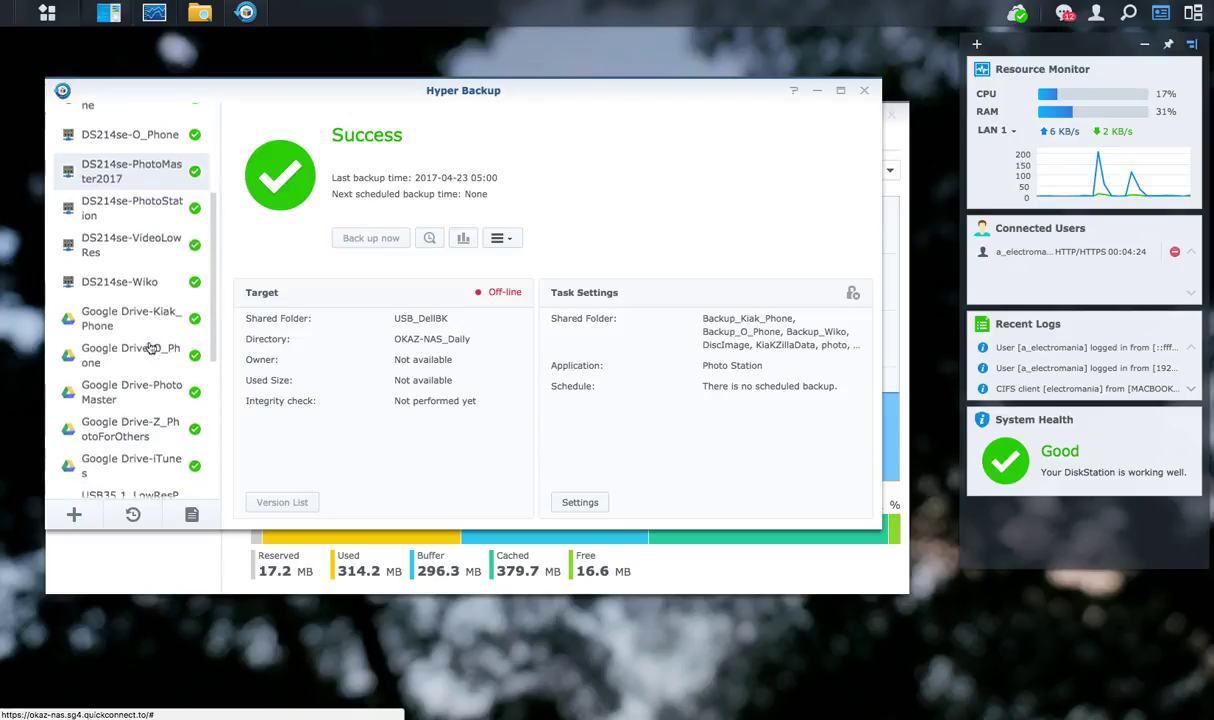
{"action": "scroll", "coordinate": [148, 345], "scroll_direction": "down", "scroll_amount": 1}
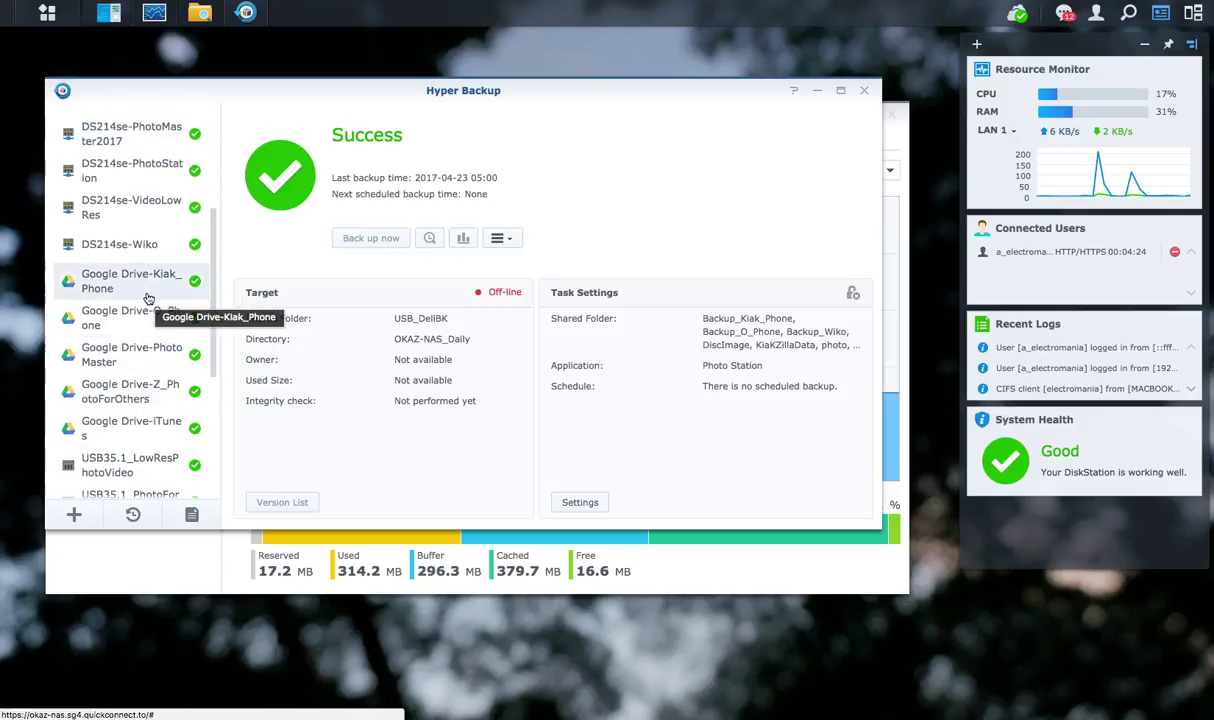
{"action": "scroll", "coordinate": [148, 298], "scroll_direction": "up", "scroll_amount": 7}
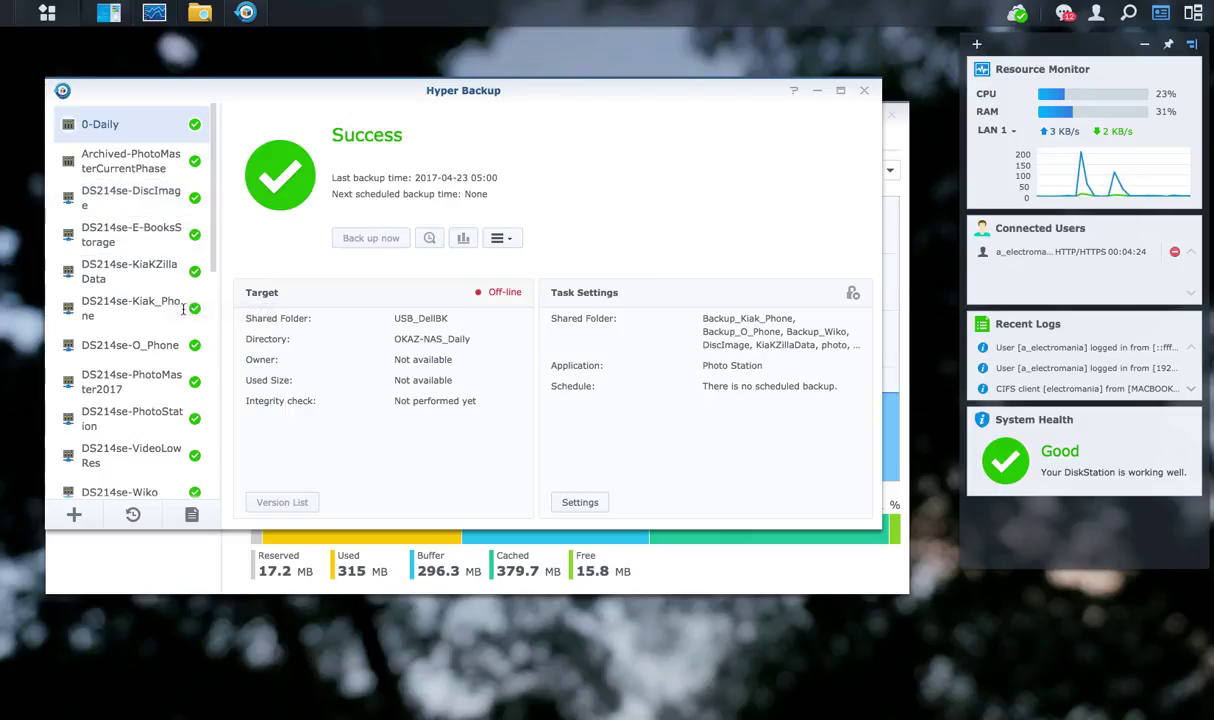
{"action": "scroll", "coordinate": [172, 330], "scroll_direction": "down", "scroll_amount": 3}
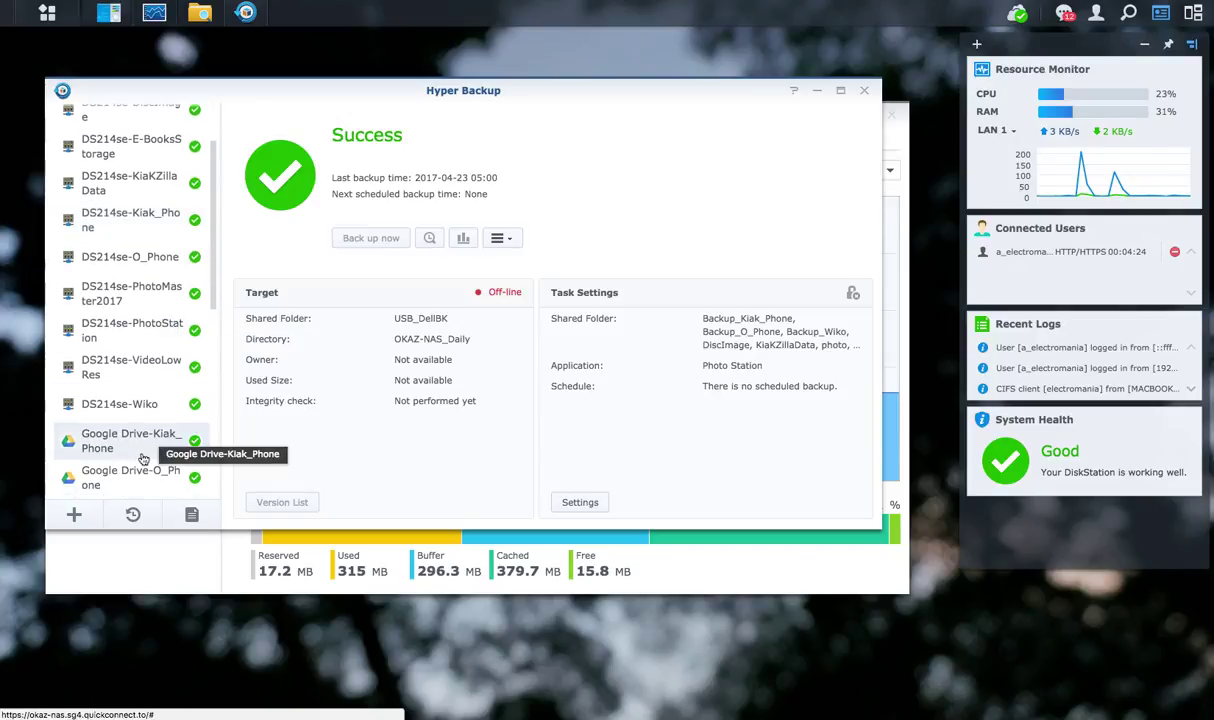
{"action": "scroll", "coordinate": [147, 297], "scroll_direction": "up", "scroll_amount": 3}
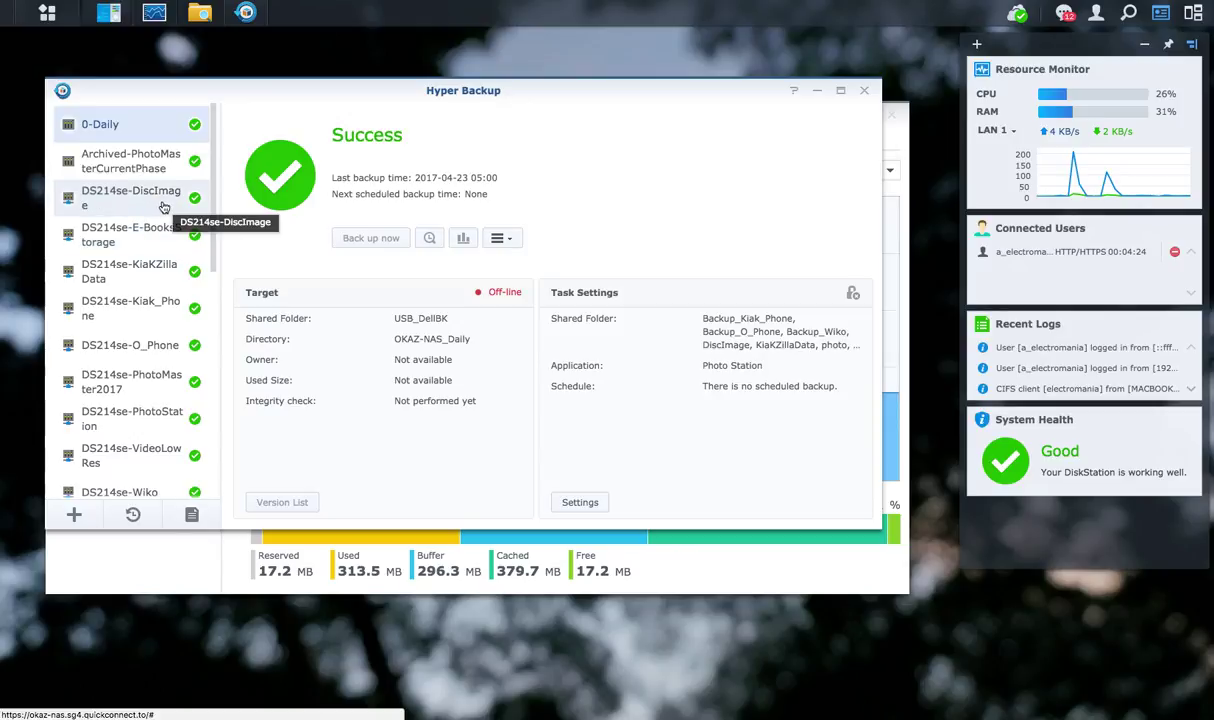
Step: Request the backup explorer for the DS214se-KiaKZillaData and DS214se-Kiak_Phone tasks, cancelling the task verification each time
{"action": "left_click", "coordinate": [153, 272]}
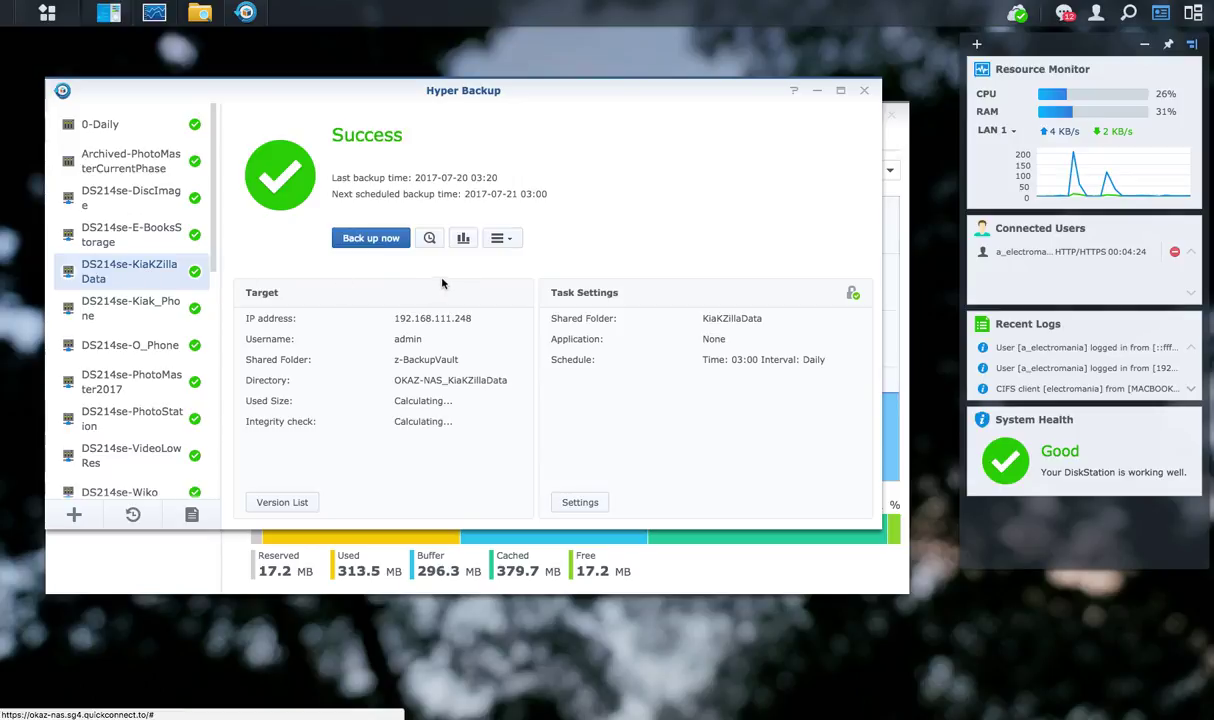
{"action": "left_click", "coordinate": [427, 239]}
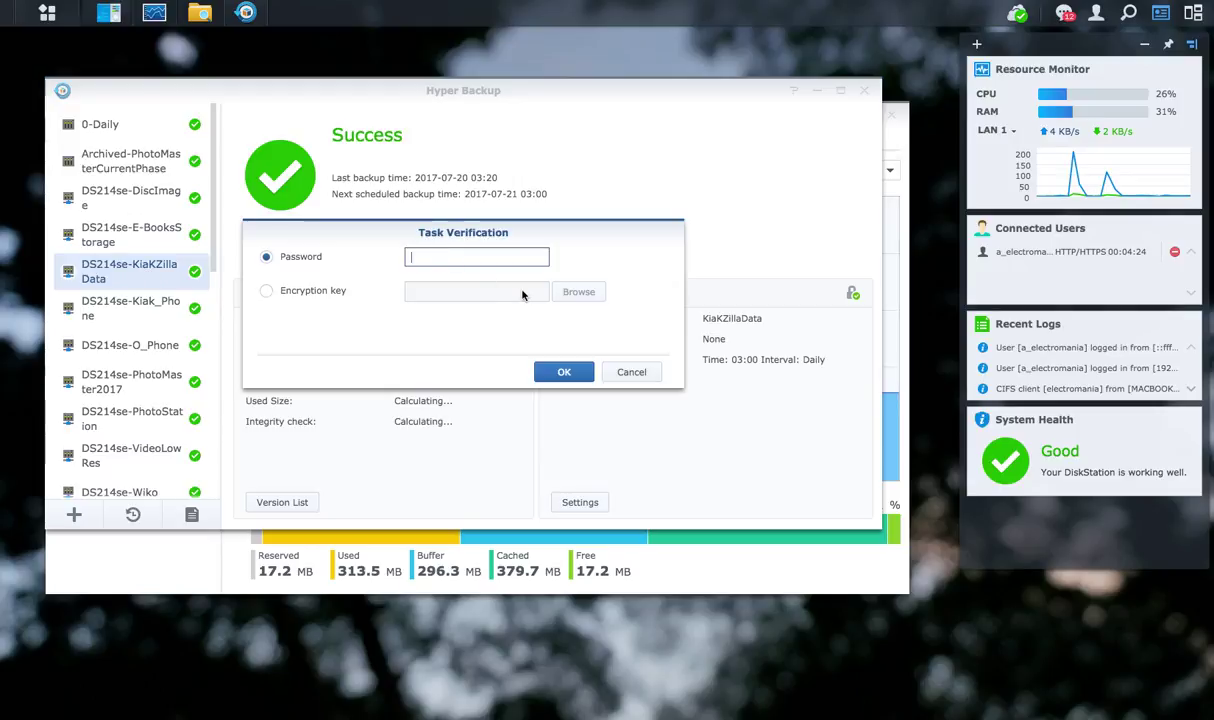
{"action": "left_click", "coordinate": [631, 373]}
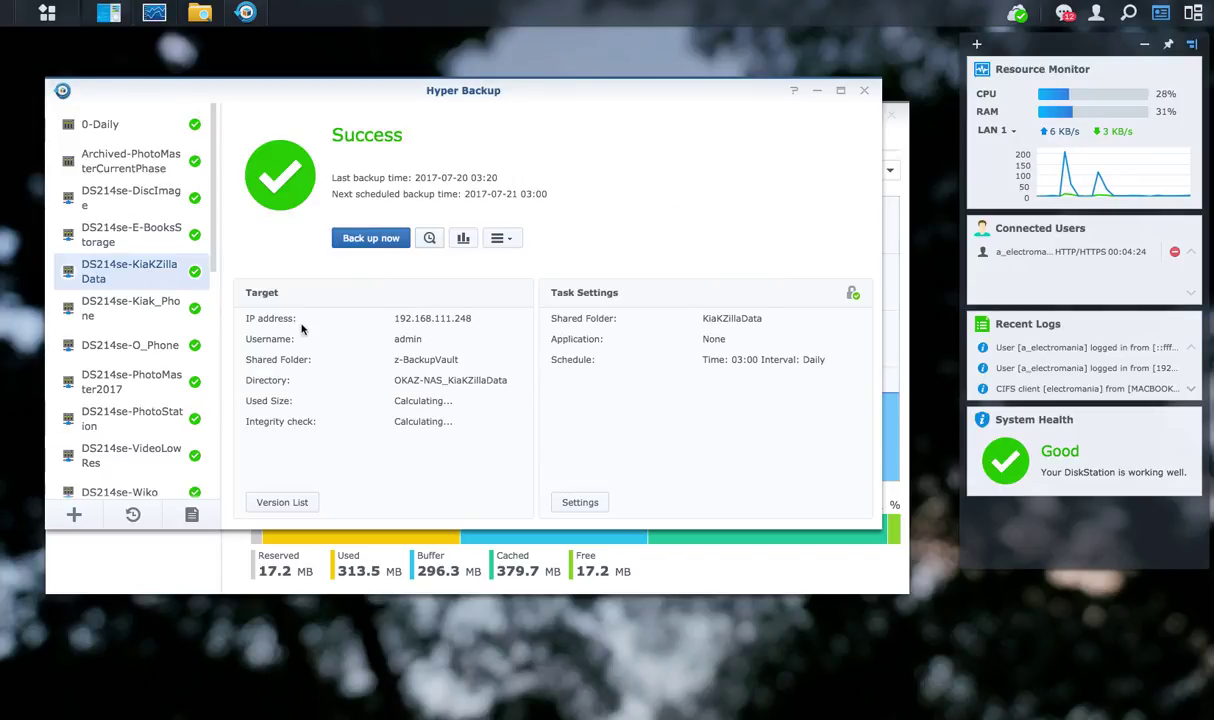
{"action": "left_click", "coordinate": [170, 304]}
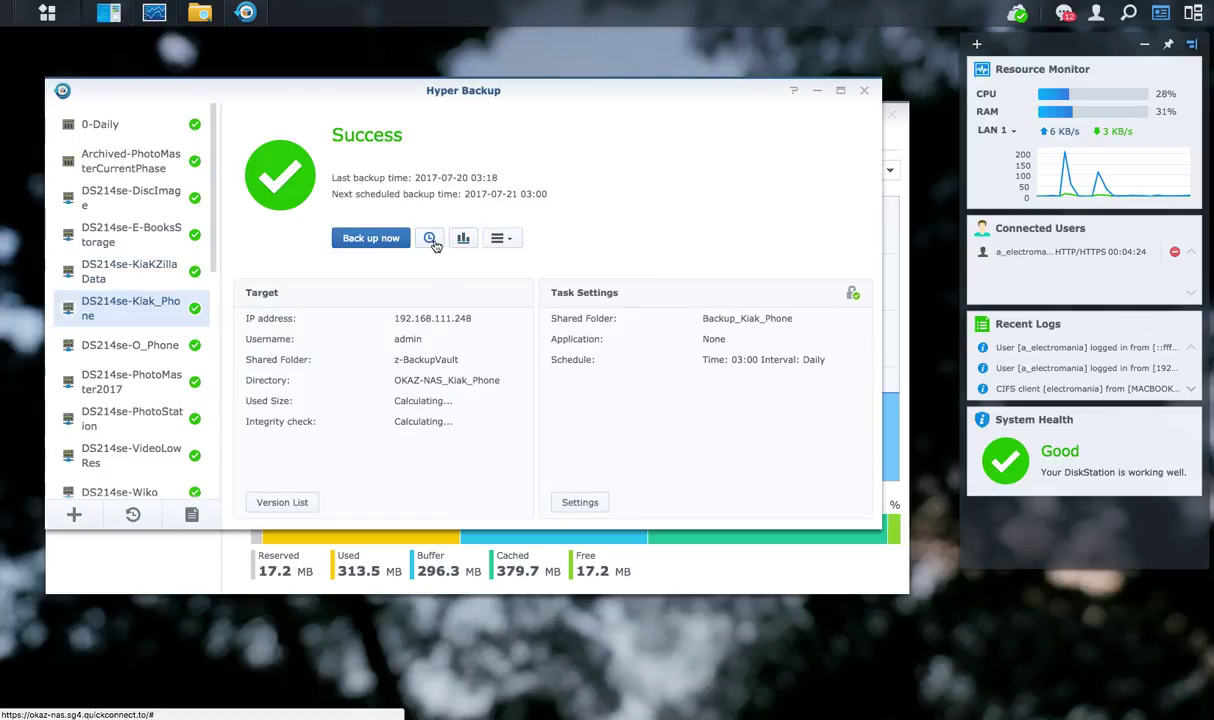
{"action": "left_click", "coordinate": [431, 240]}
{"action": "left_click", "coordinate": [628, 373]}
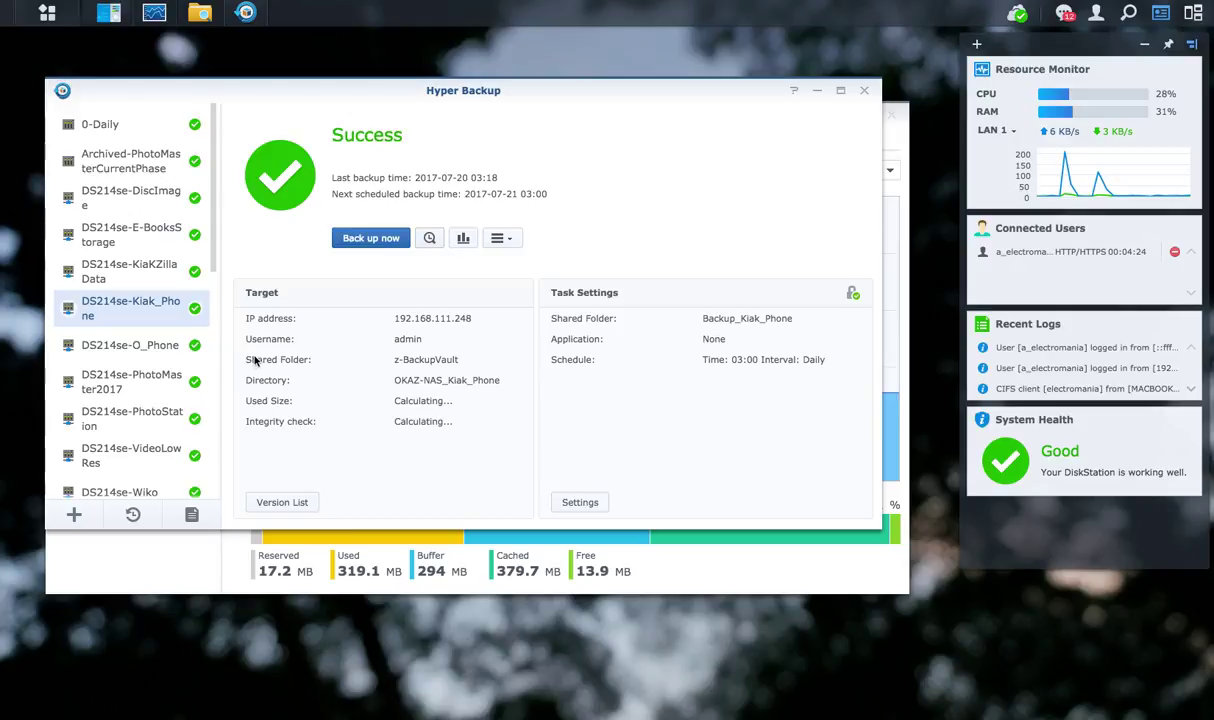
Step: Request the backup explorer for the DS214se-PhotoStation and DS214se-DiscImage tasks, cancelling the task verification each time
{"action": "left_click", "coordinate": [180, 414]}
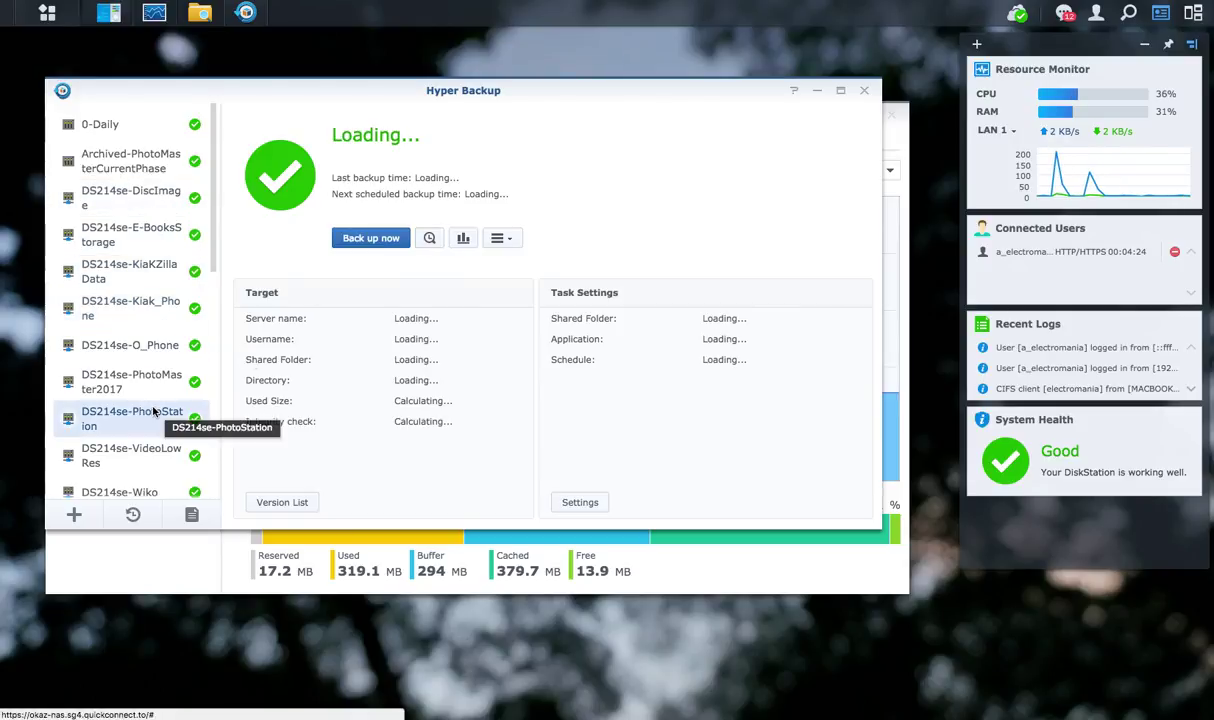
{"action": "left_click", "coordinate": [430, 238]}
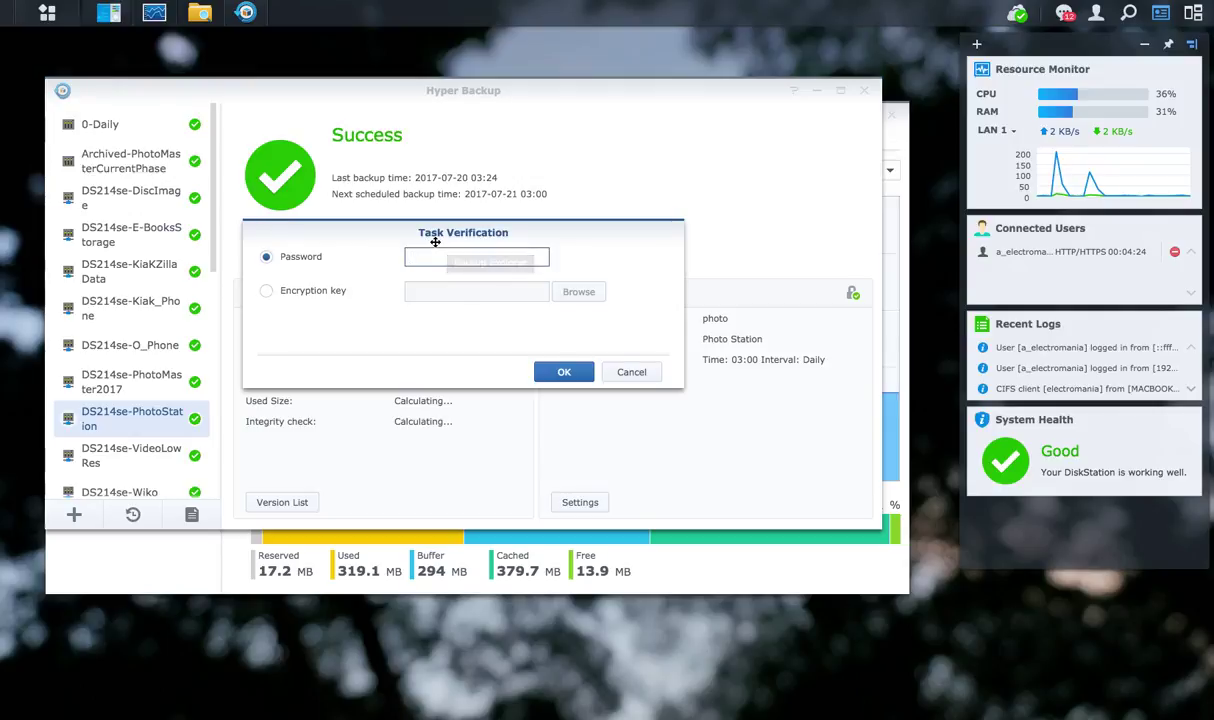
{"action": "left_click", "coordinate": [640, 372]}
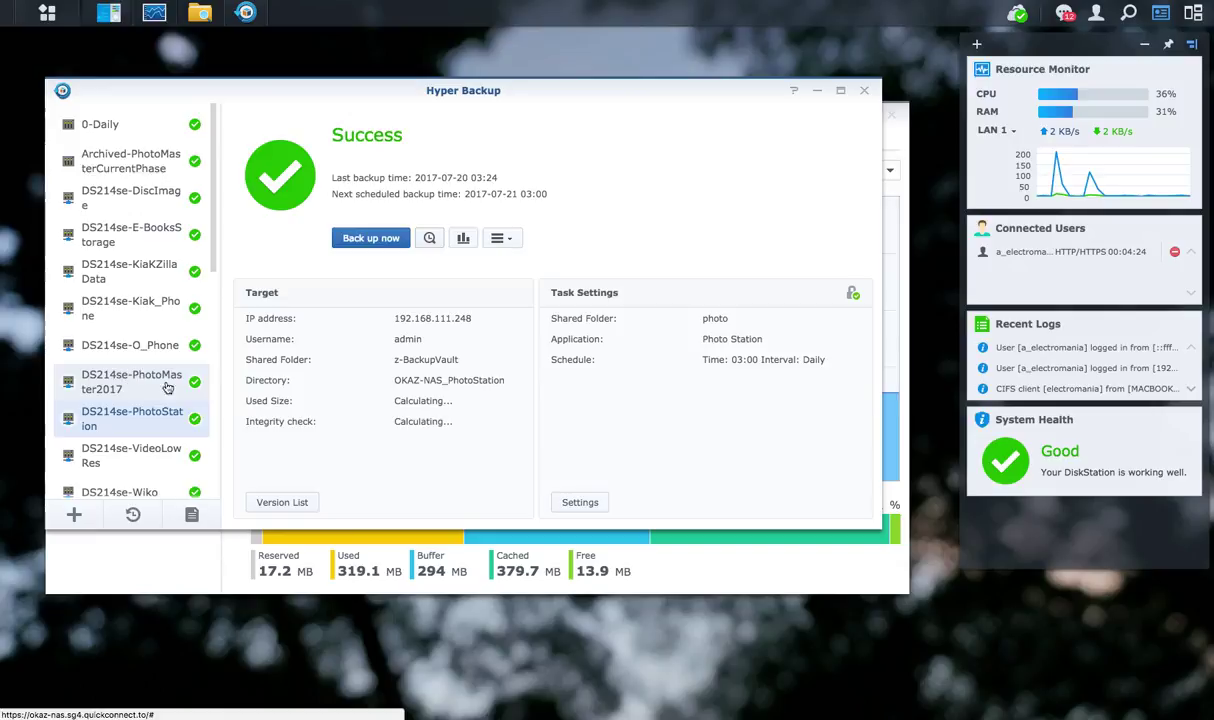
{"action": "scroll", "coordinate": [140, 395], "scroll_direction": "down", "scroll_amount": 2}
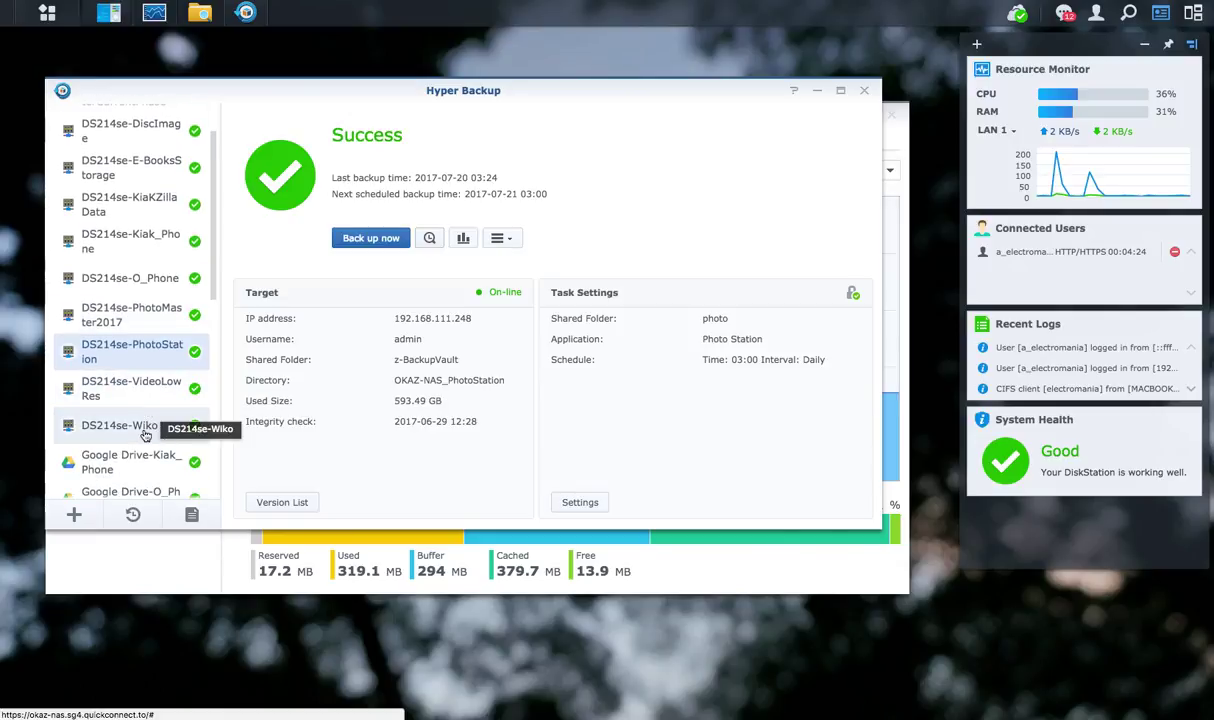
{"action": "scroll", "coordinate": [120, 300], "scroll_direction": "up", "scroll_amount": 2}
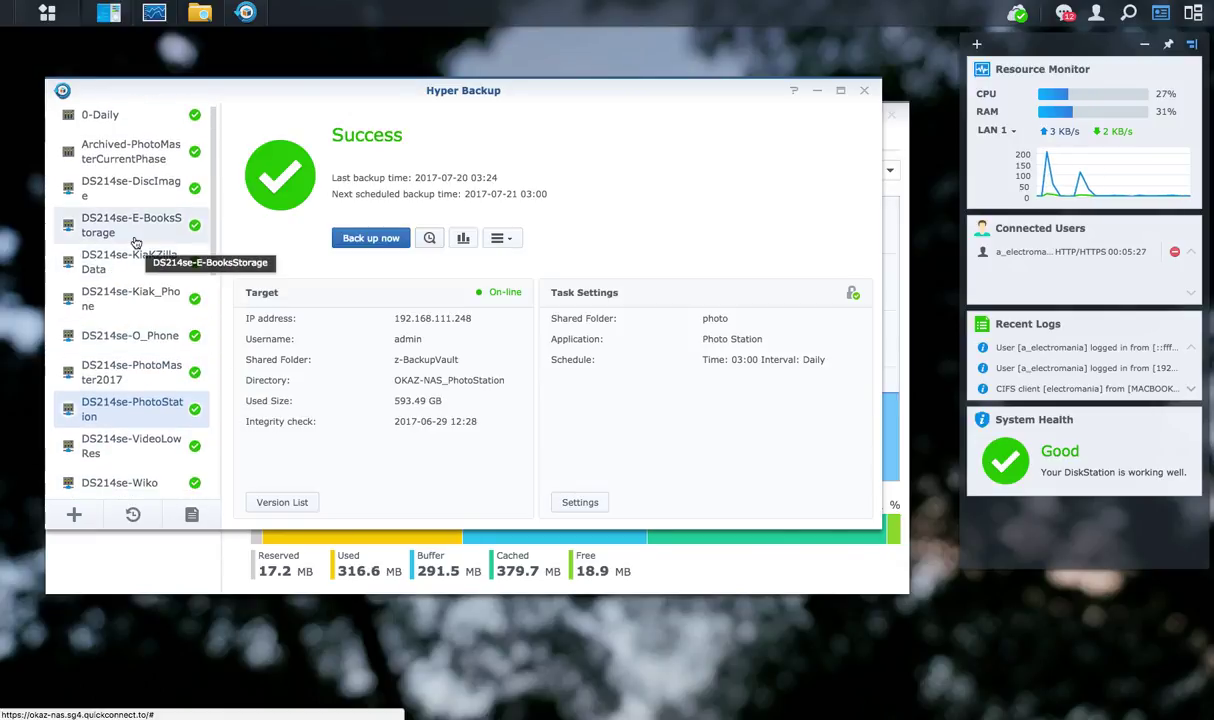
{"action": "left_click", "coordinate": [146, 199]}
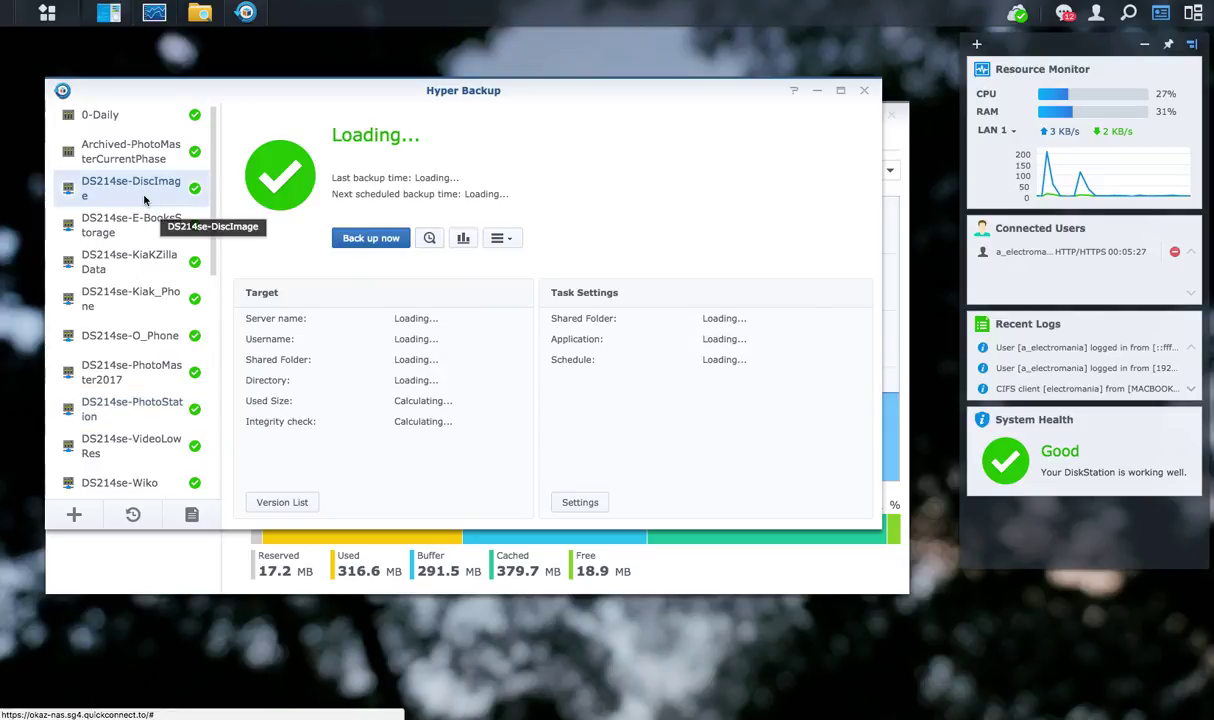
{"action": "left_click", "coordinate": [432, 243]}
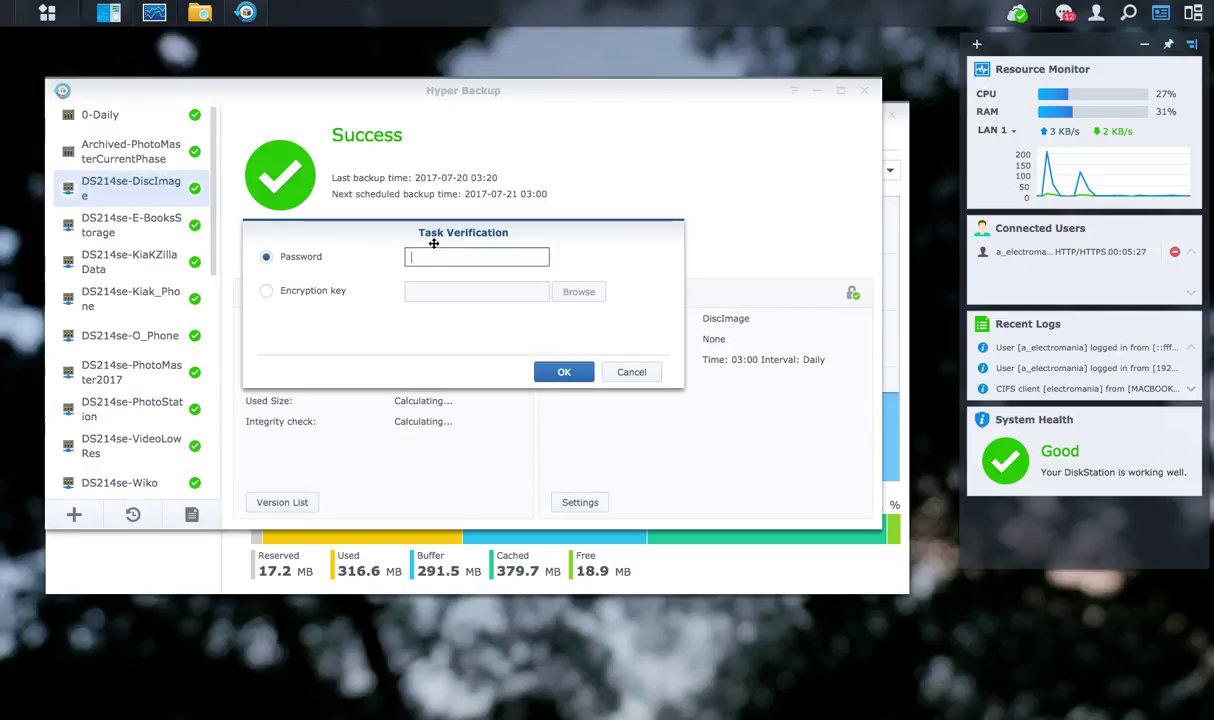
{"action": "left_click", "coordinate": [630, 373]}
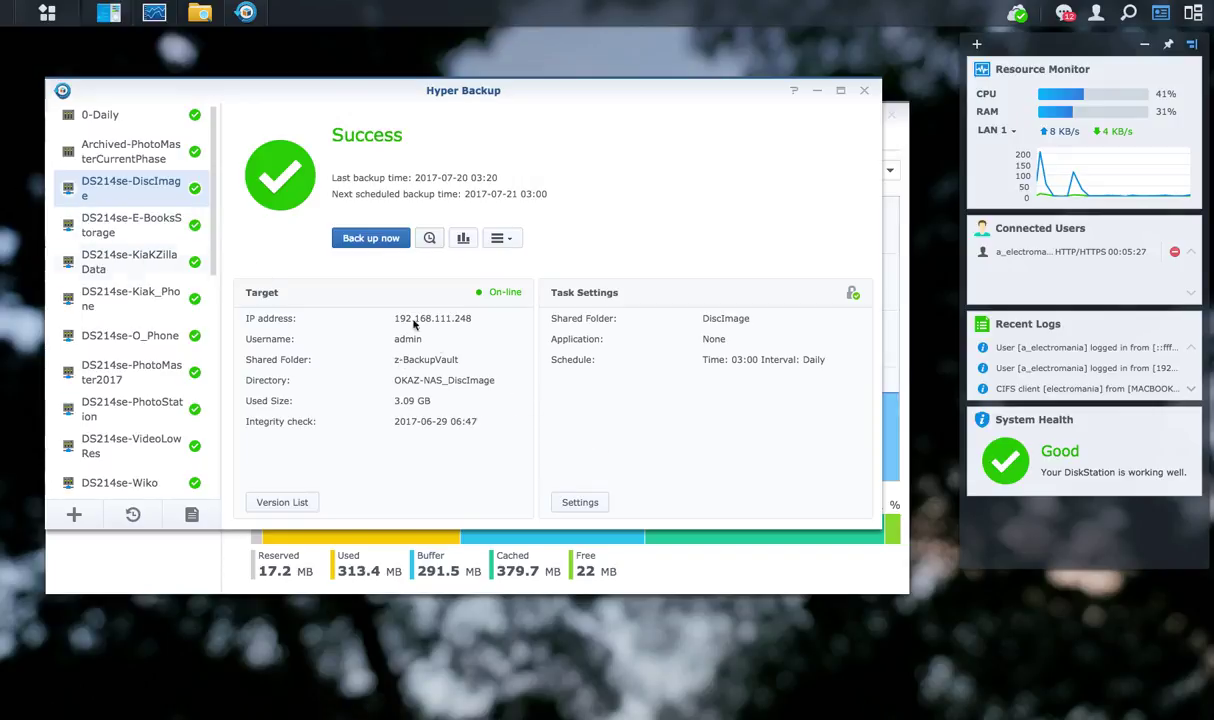
Step: Examine the backup task list from 0-Daily through the Google Drive and USB35 tasks
{"action": "scroll", "coordinate": [179, 373], "scroll_direction": "down", "scroll_amount": 5}
{"action": "scroll", "coordinate": [179, 373], "scroll_direction": "up", "scroll_amount": 5}
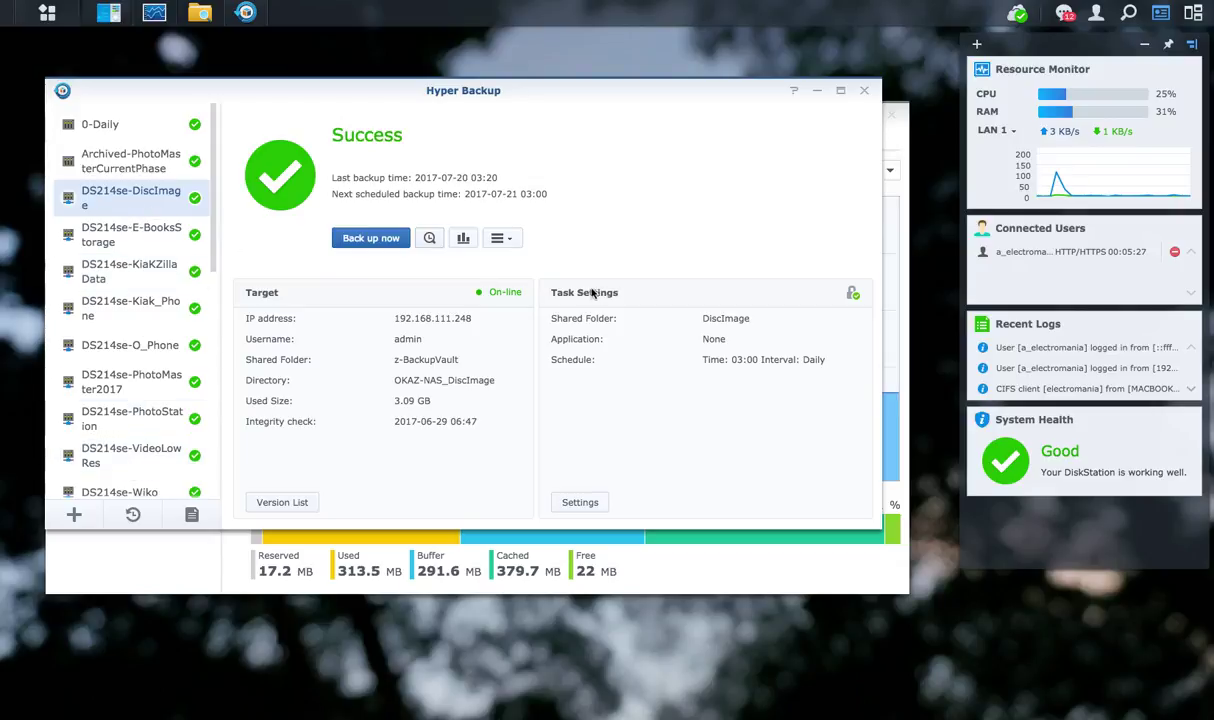
{"action": "scroll", "coordinate": [130, 198], "scroll_direction": "down", "scroll_amount": 10}
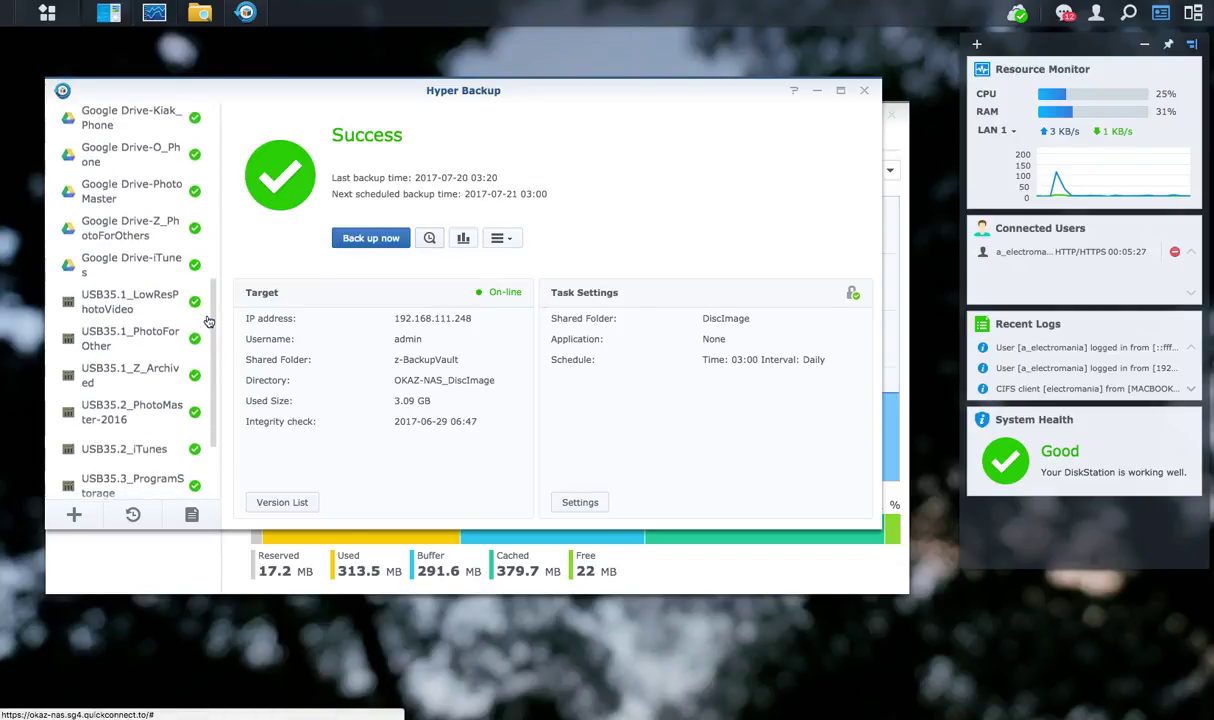
{"action": "scroll", "coordinate": [130, 198], "scroll_direction": "up", "scroll_amount": 10}
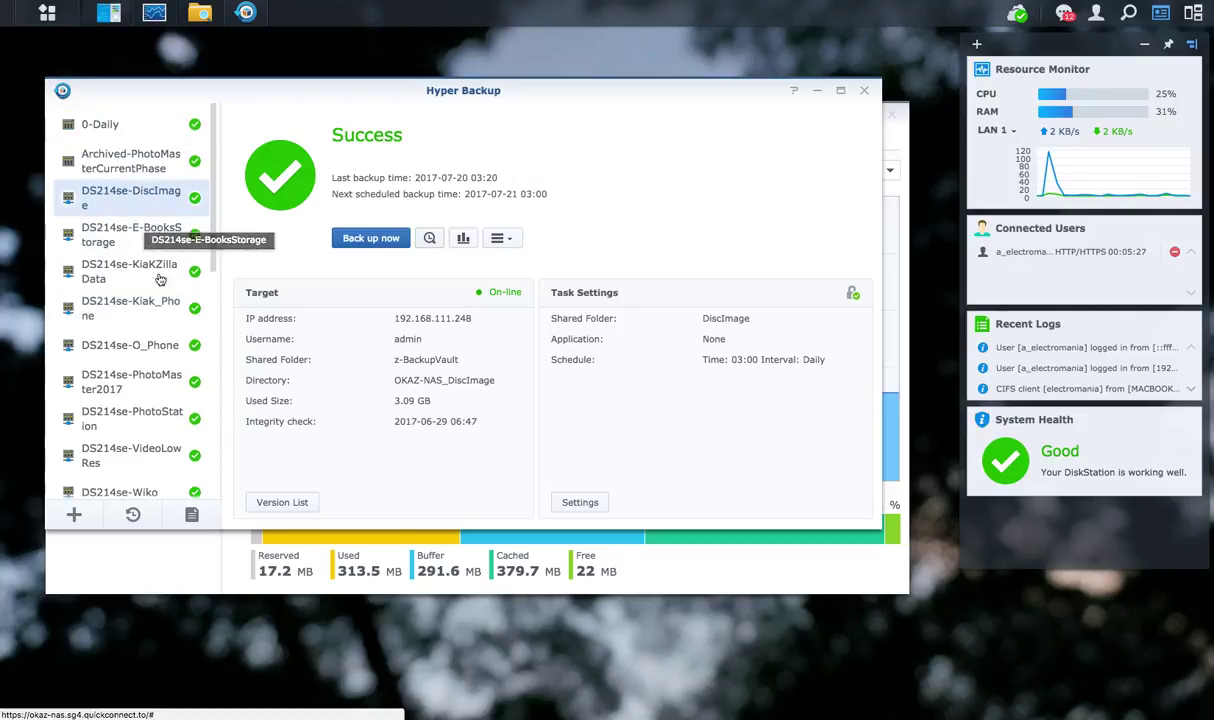
Step: Start a new data backup task, examine all available backup destination types, and cancel the Backup Wizard
{"action": "left_click", "coordinate": [68, 506]}
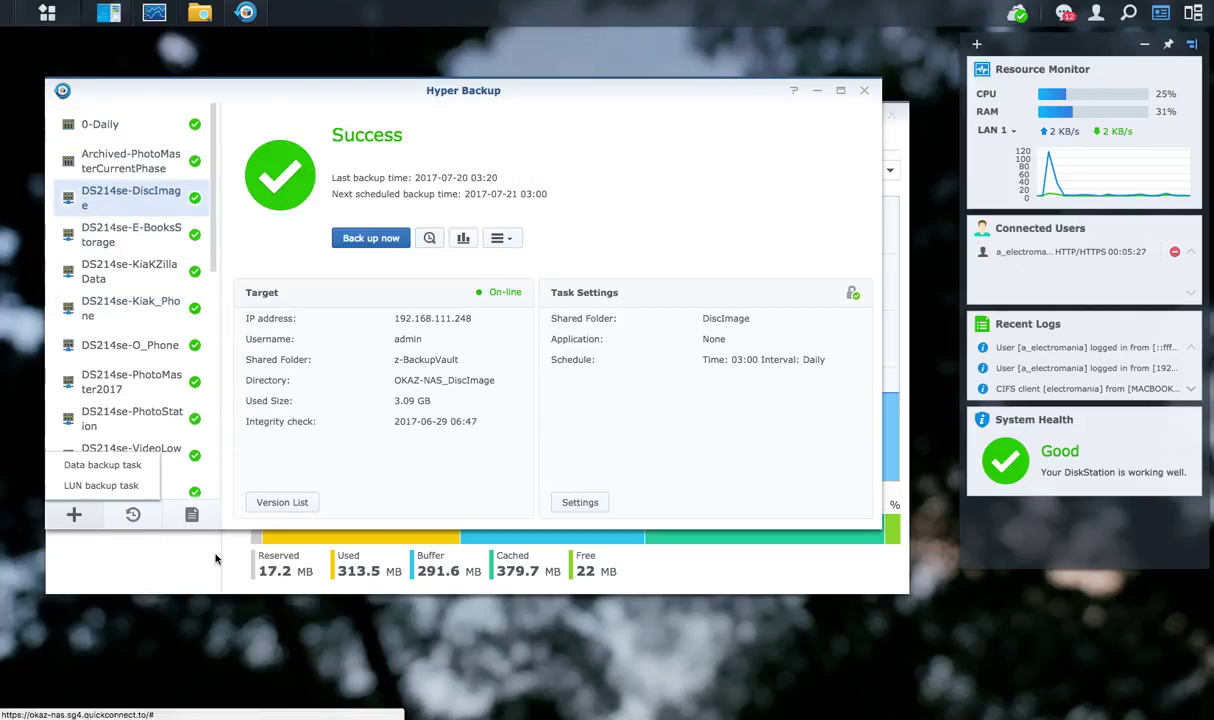
{"action": "left_click", "coordinate": [132, 474]}
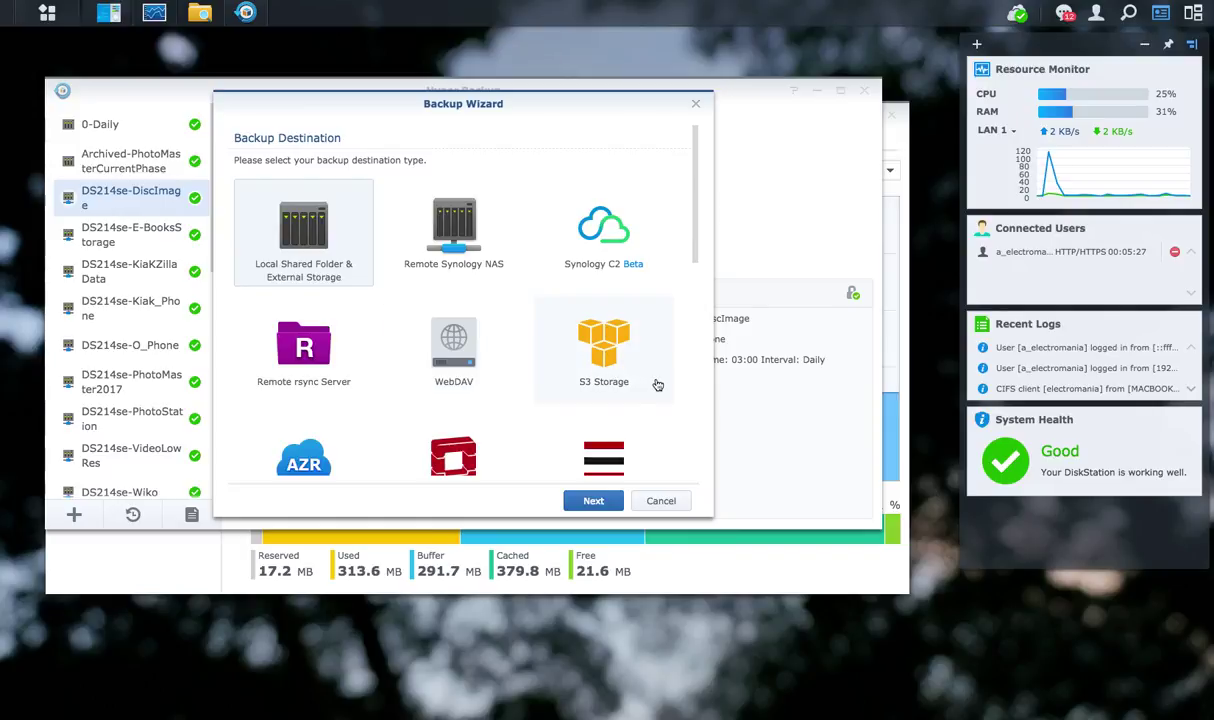
{"action": "scroll", "coordinate": [658, 385], "scroll_direction": "down", "scroll_amount": 1}
{"action": "scroll", "coordinate": [653, 385], "scroll_direction": "down", "scroll_amount": 4}
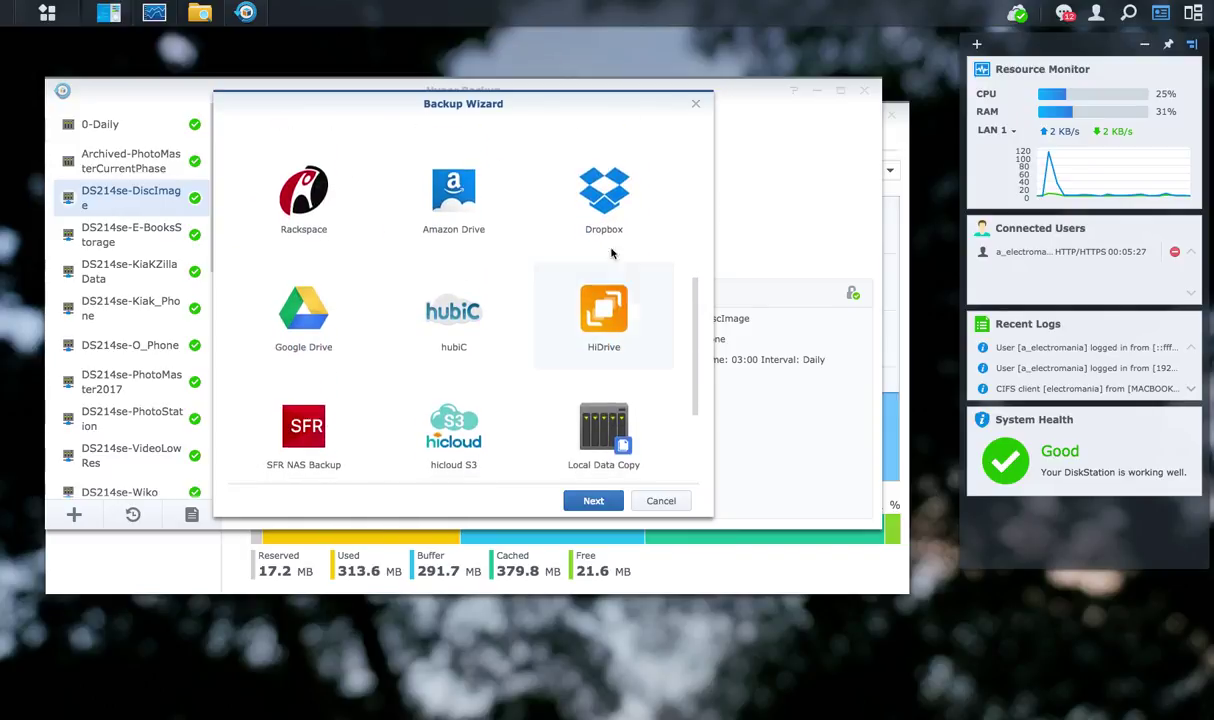
{"action": "scroll", "coordinate": [624, 399], "scroll_direction": "down", "scroll_amount": 2}
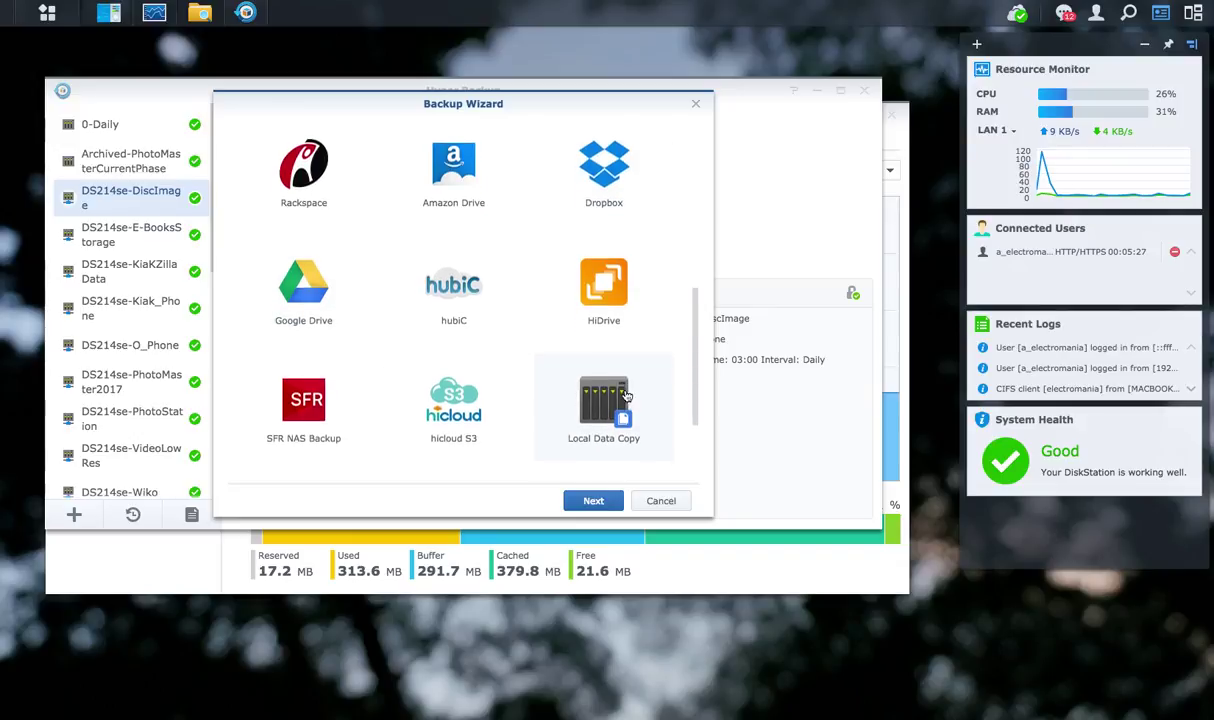
{"action": "scroll", "coordinate": [626, 396], "scroll_direction": "up", "scroll_amount": 4}
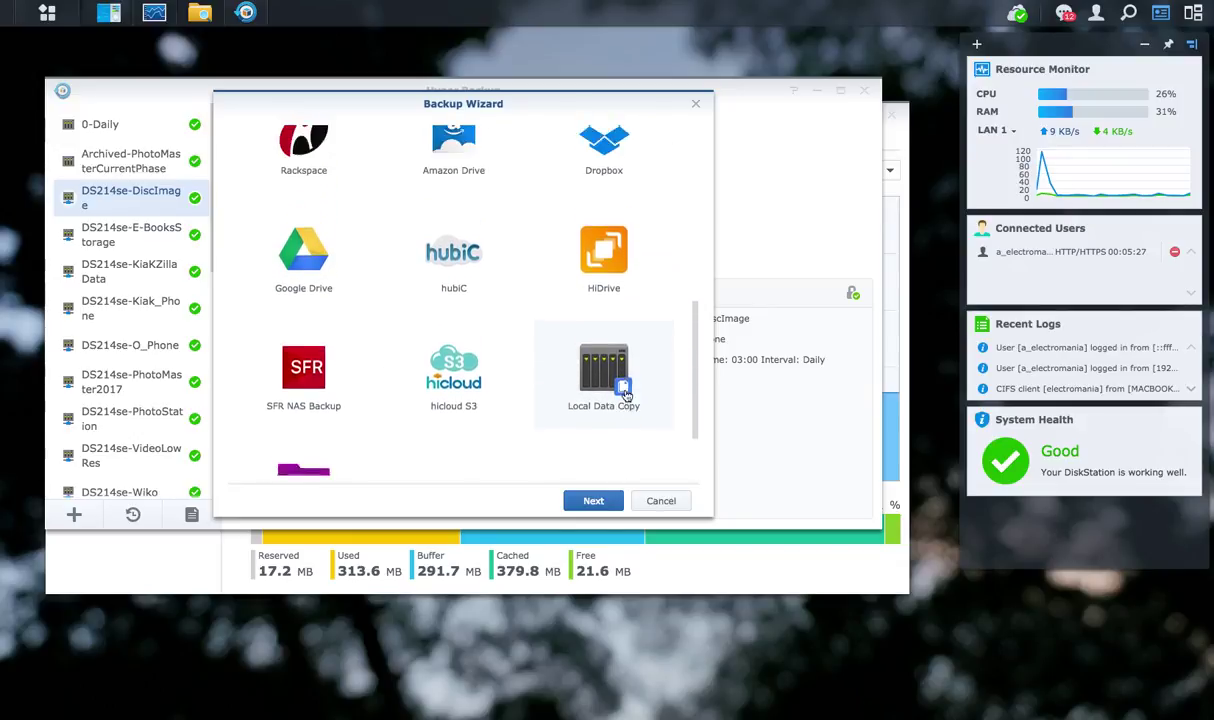
{"action": "scroll", "coordinate": [626, 396], "scroll_direction": "up", "scroll_amount": 1}
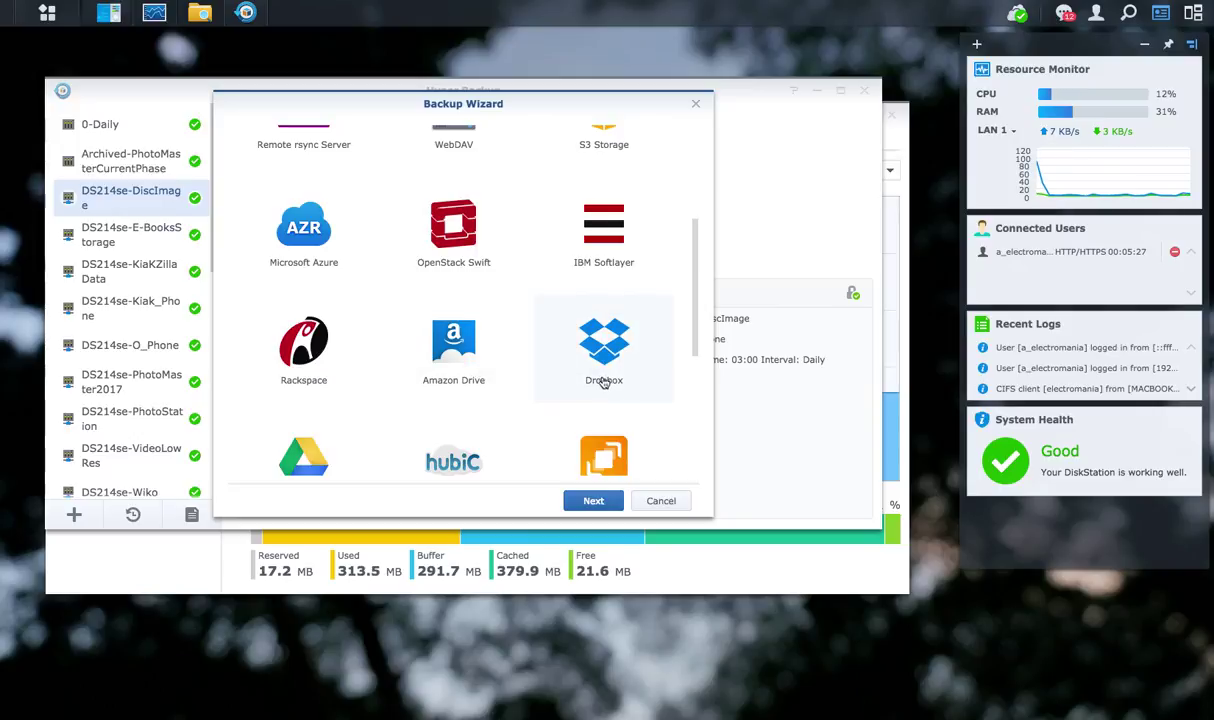
{"action": "scroll", "coordinate": [637, 362], "scroll_direction": "up", "scroll_amount": 1}
{"action": "scroll", "coordinate": [637, 362], "scroll_direction": "up", "scroll_amount": 3}
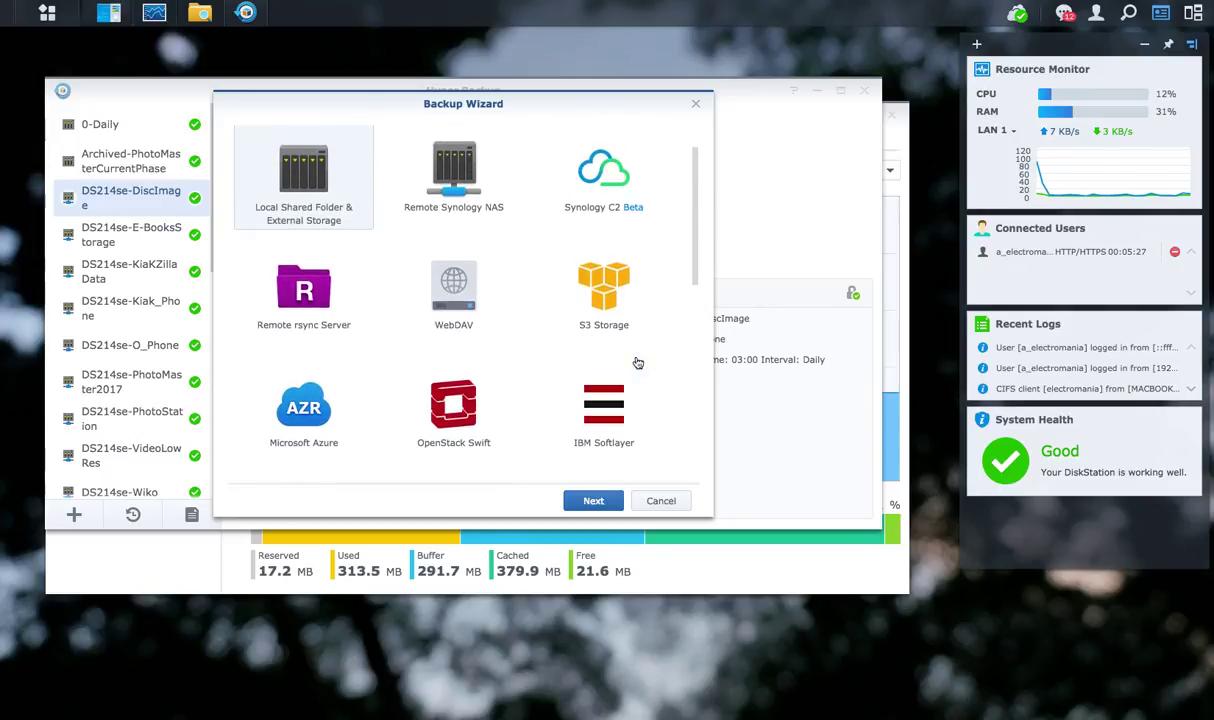
{"action": "left_click", "coordinate": [662, 500]}
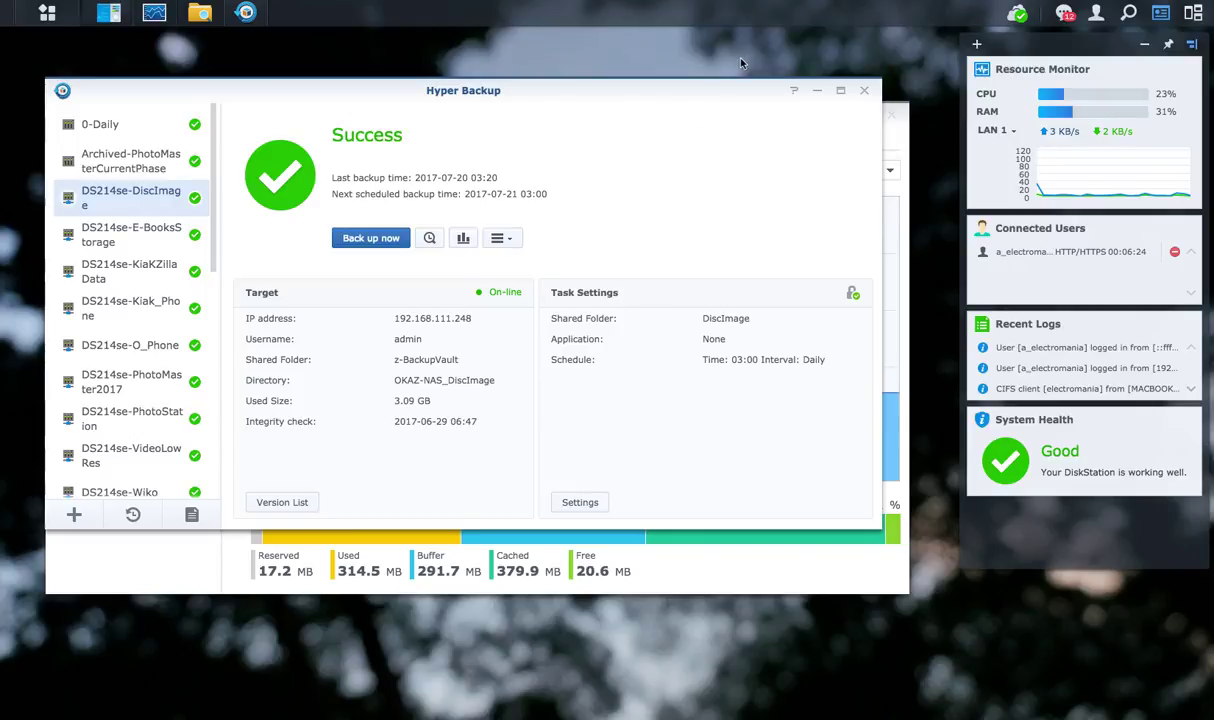
Step: Close the Hyper Backup and Resource Monitor windows
{"action": "left_click", "coordinate": [866, 91]}
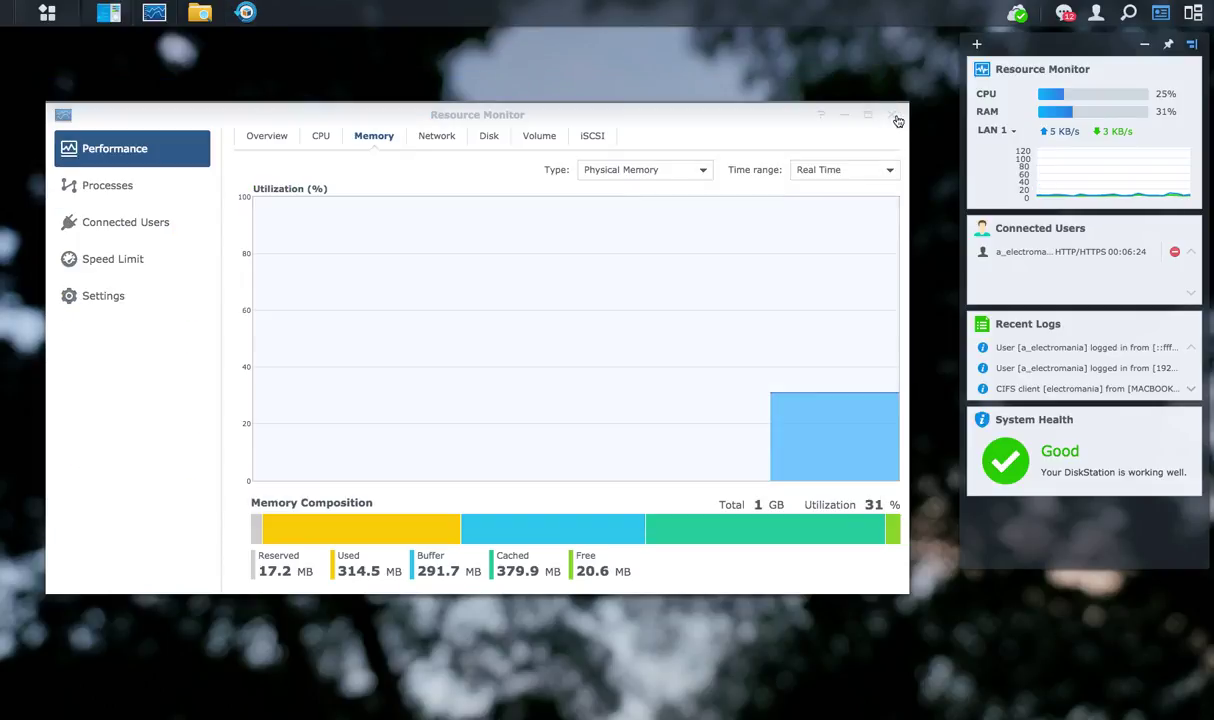
{"action": "left_click", "coordinate": [891, 114]}
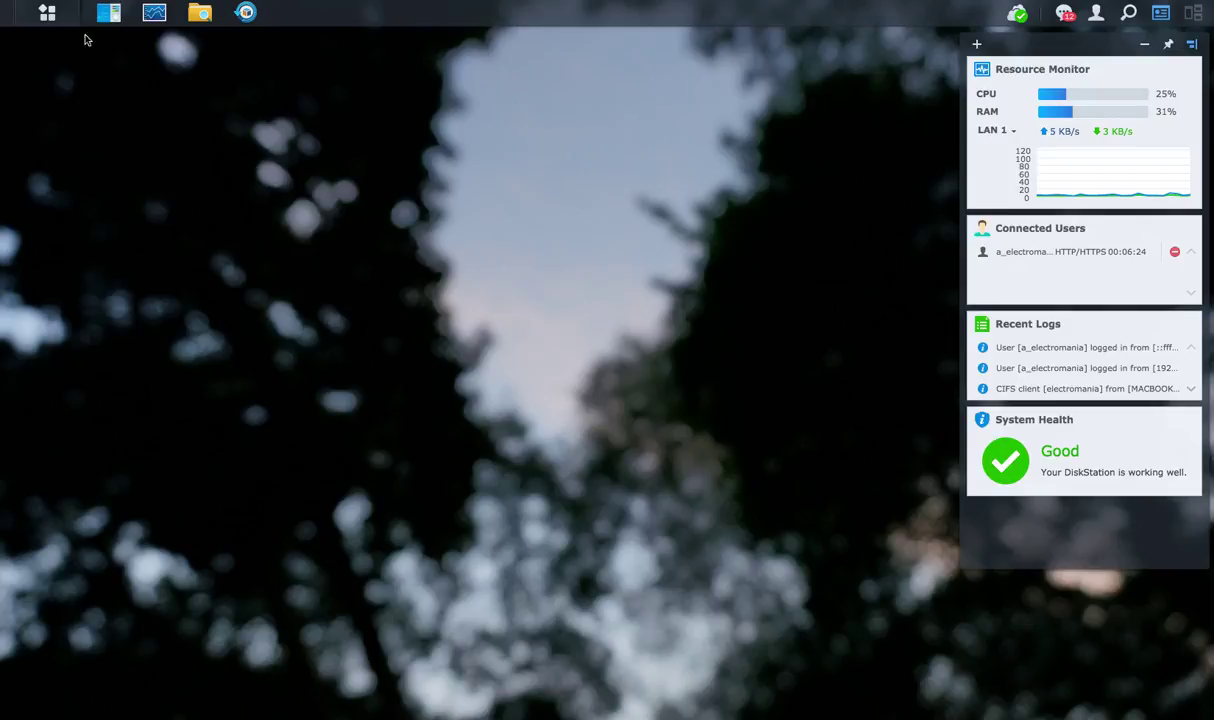
Step: Display the overview of the NAS's installed applications twice, returning to the empty desktop each time
{"action": "left_click", "coordinate": [47, 12]}
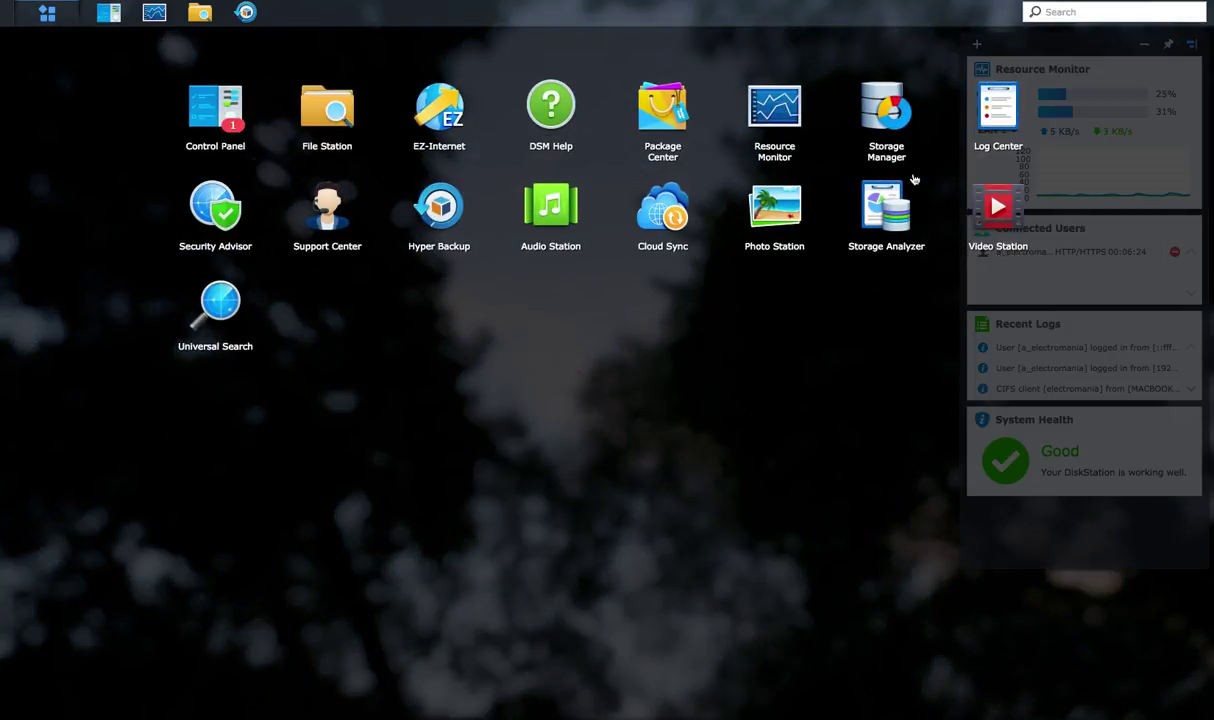
{"action": "left_click", "coordinate": [684, 388]}
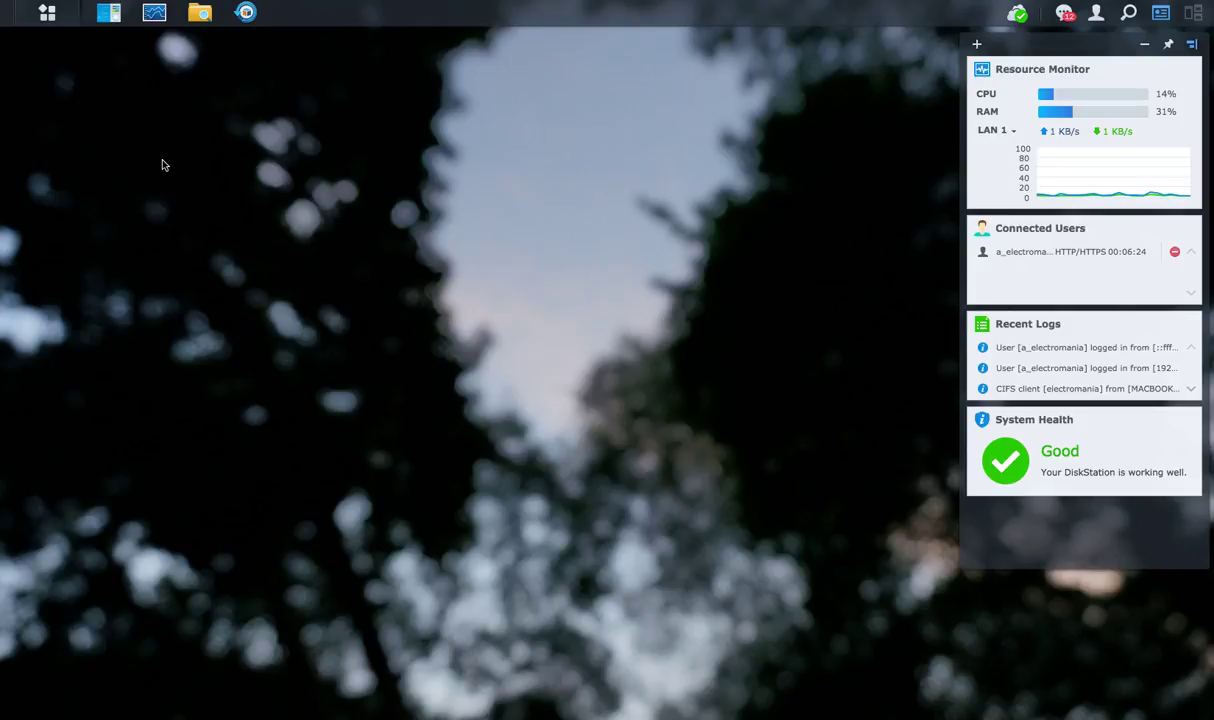
{"action": "left_click", "coordinate": [46, 16]}
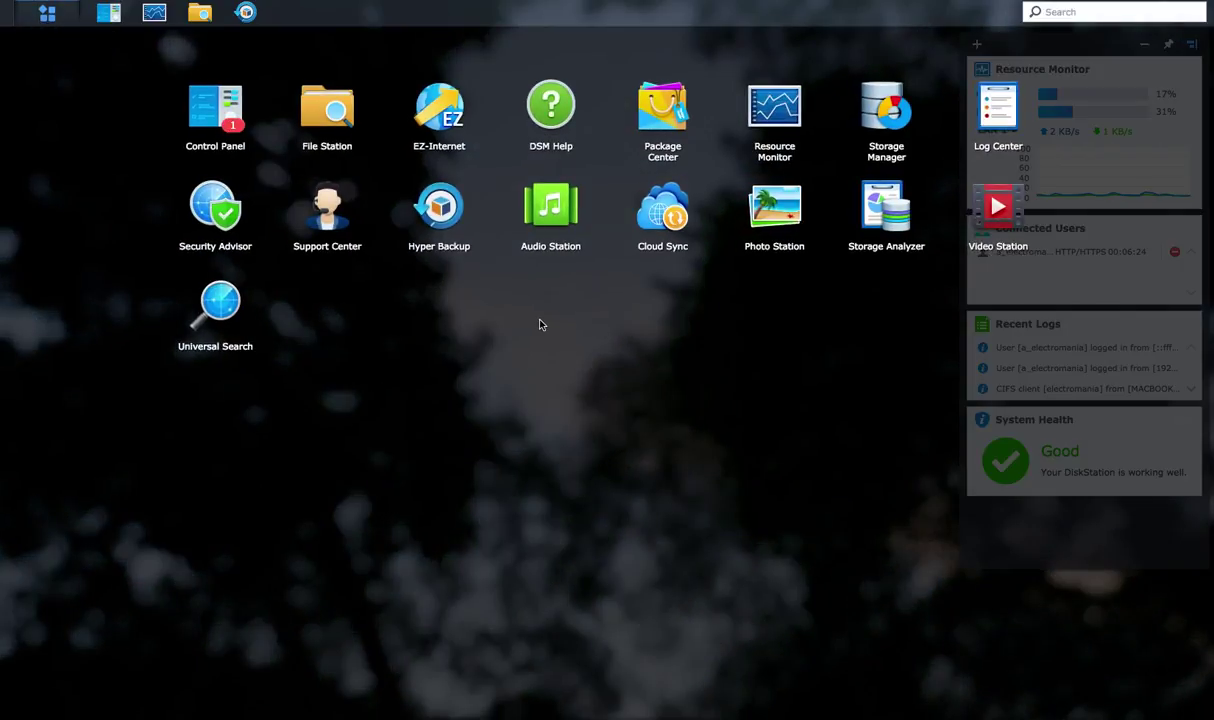
{"action": "left_click", "coordinate": [753, 338]}
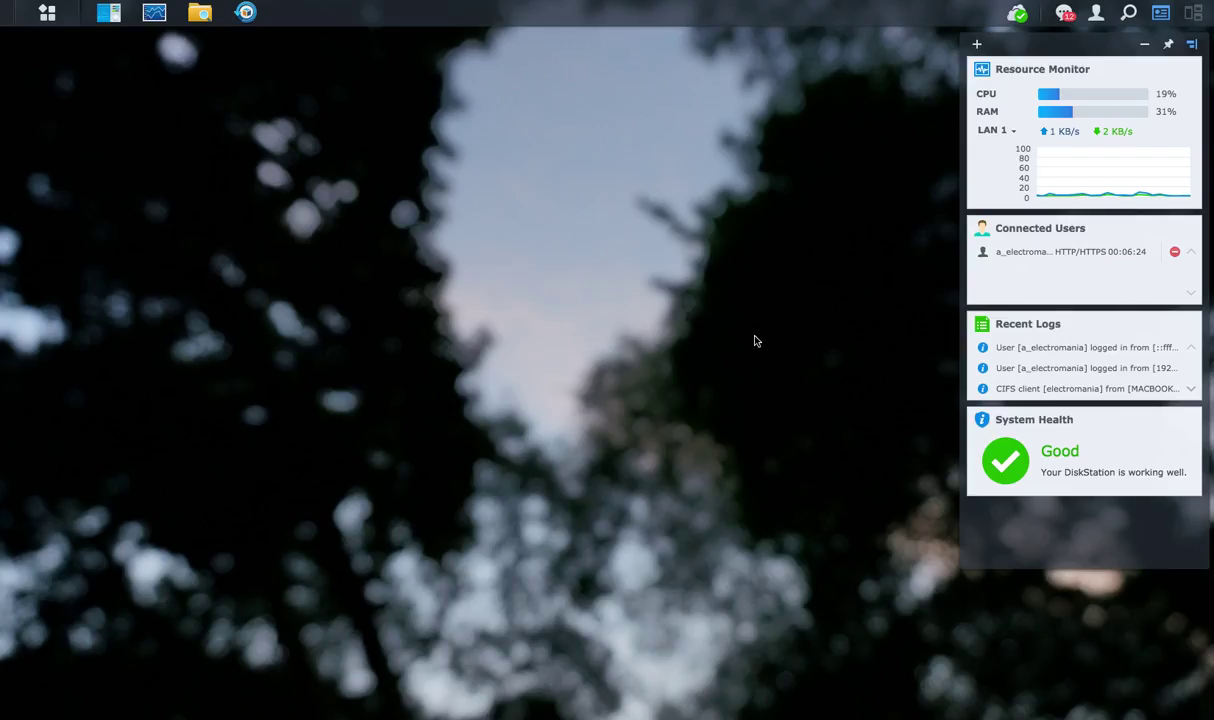